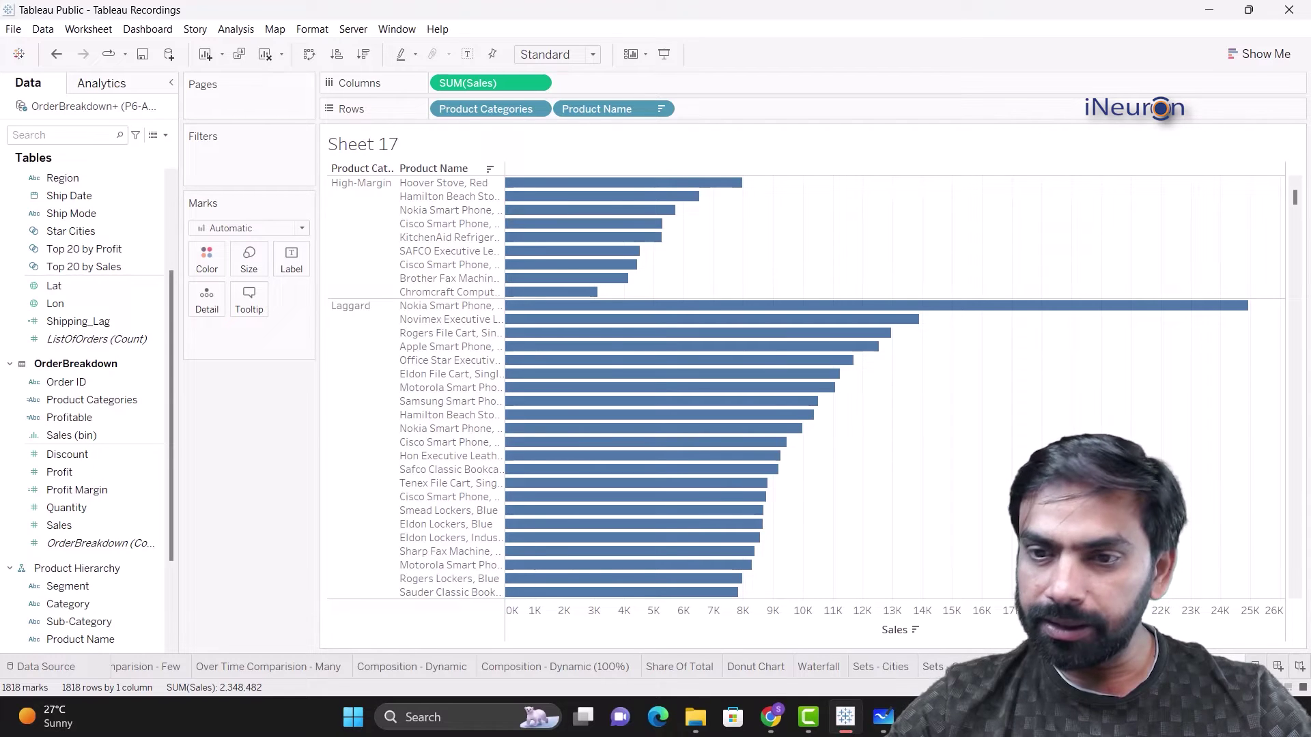
Scroll across the Sheet 17 bar chart of Sales by product category and name
mouse_move(599, 355)
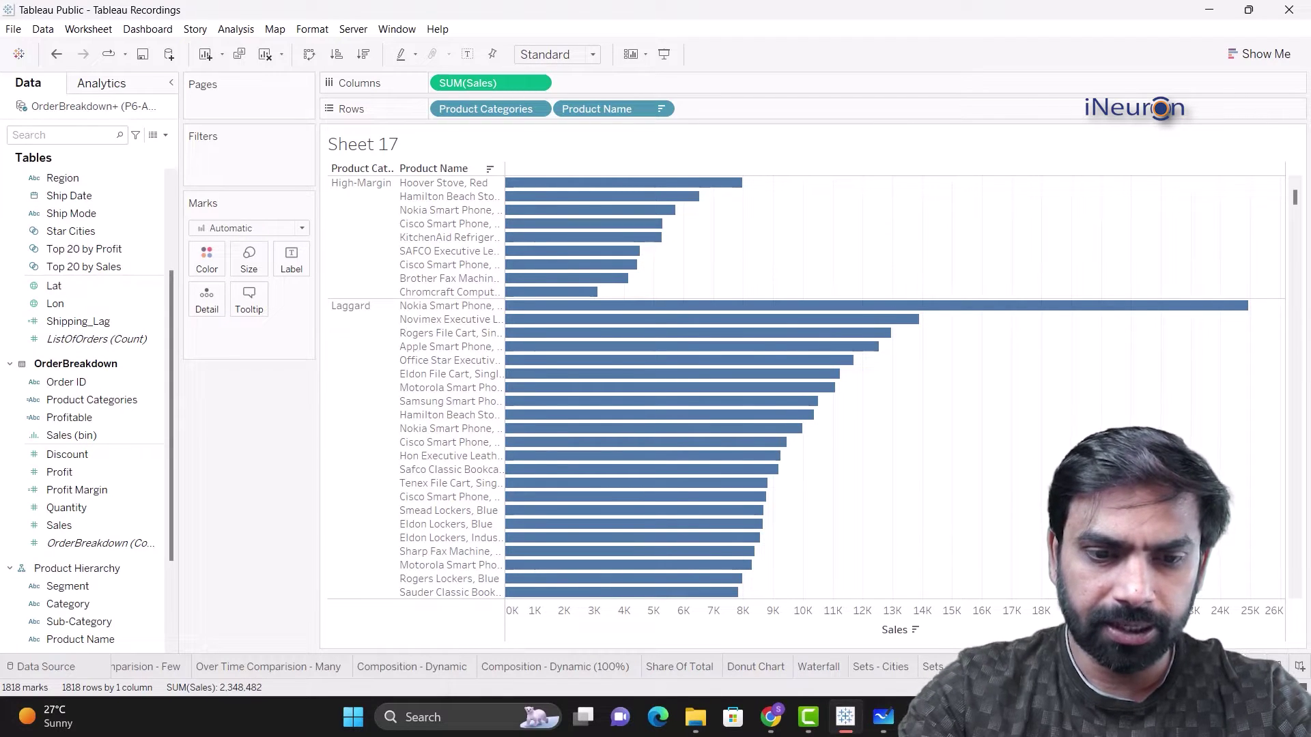
scroll(478, 666, right, 2)
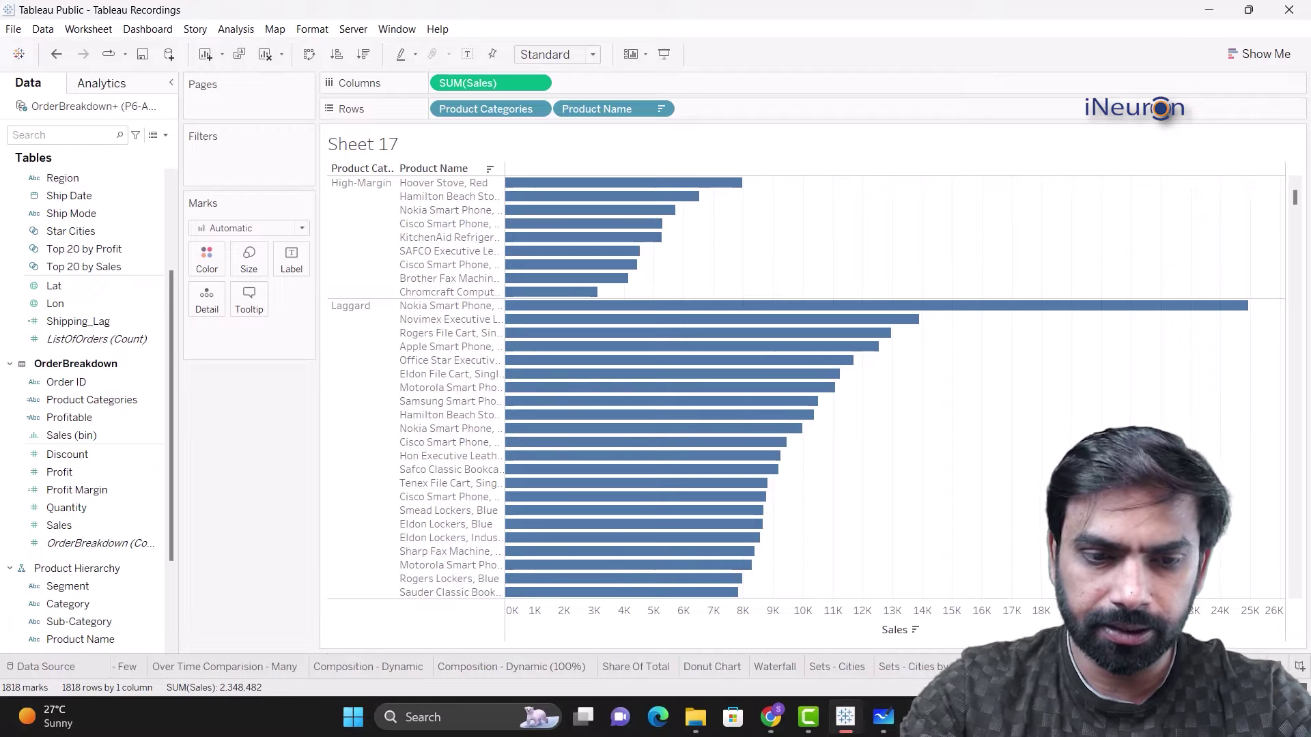
scroll(478, 667, right, 1)
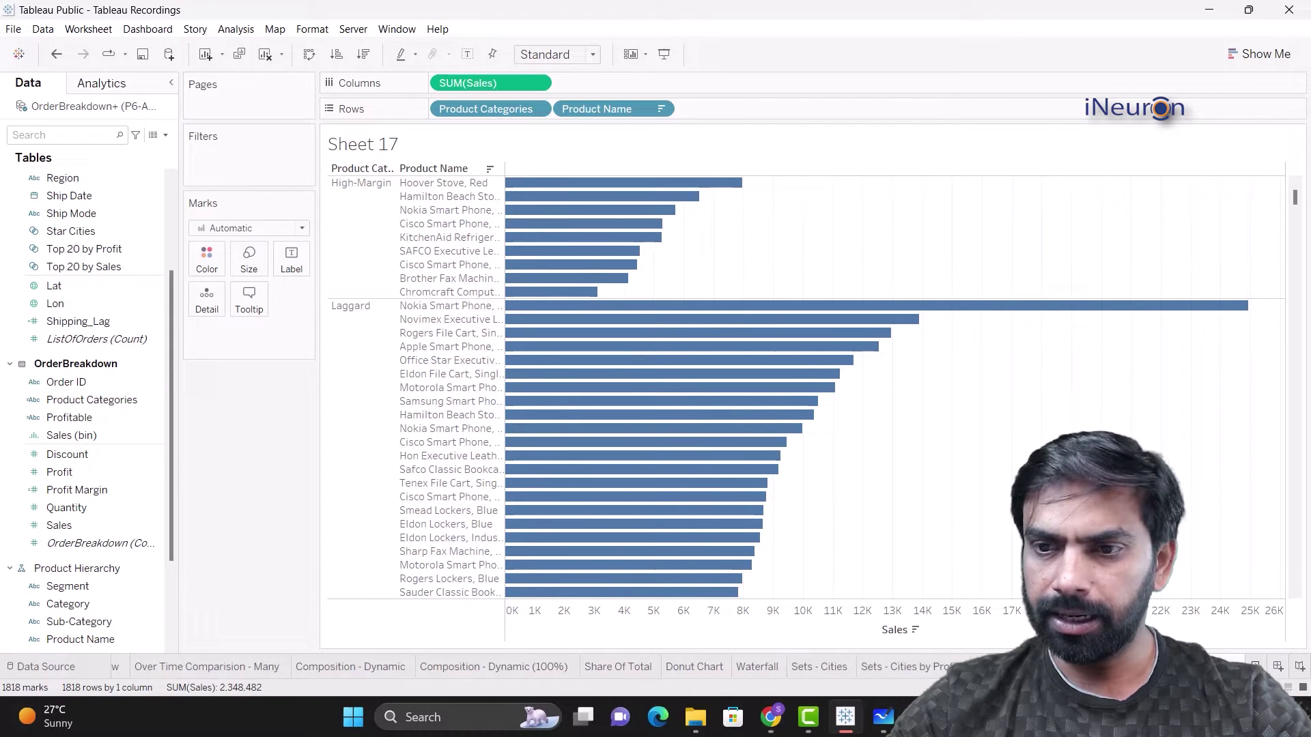
key(ctrl+m)
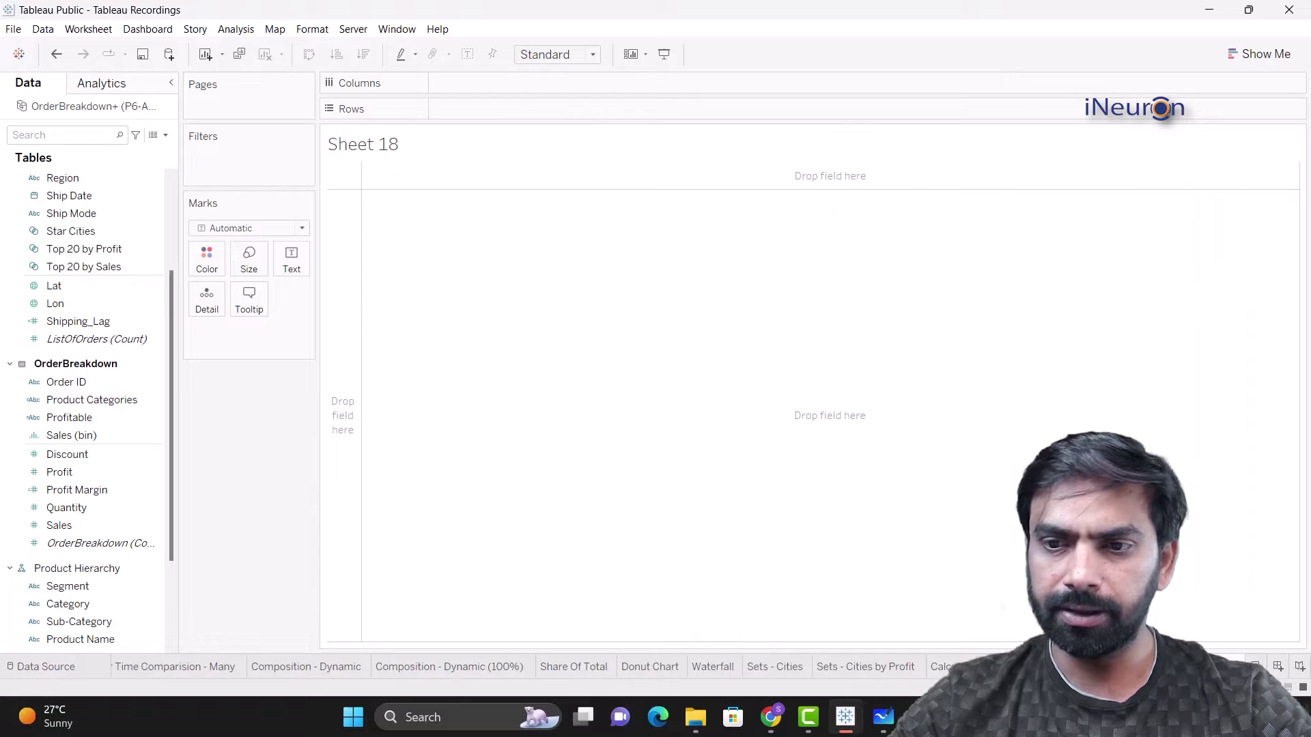
click(66, 418)
scroll(64, 416, up, 3)
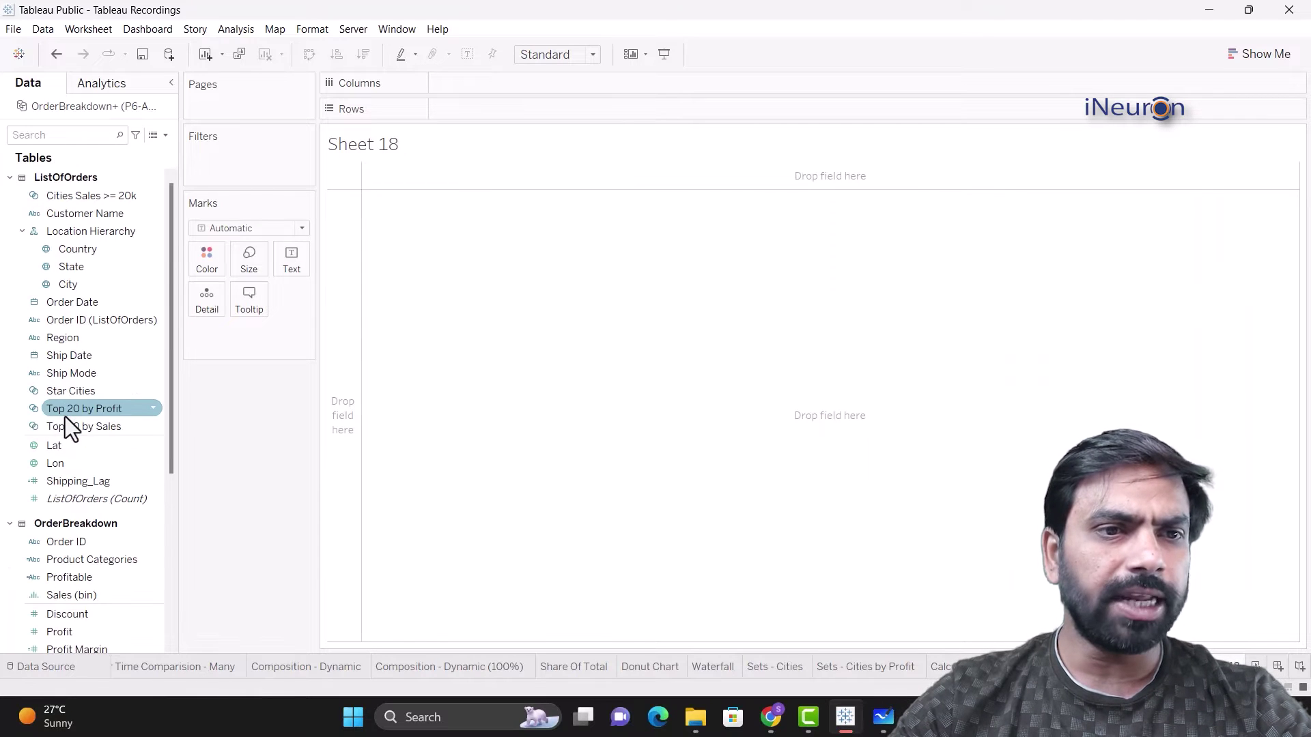
click(109, 301)
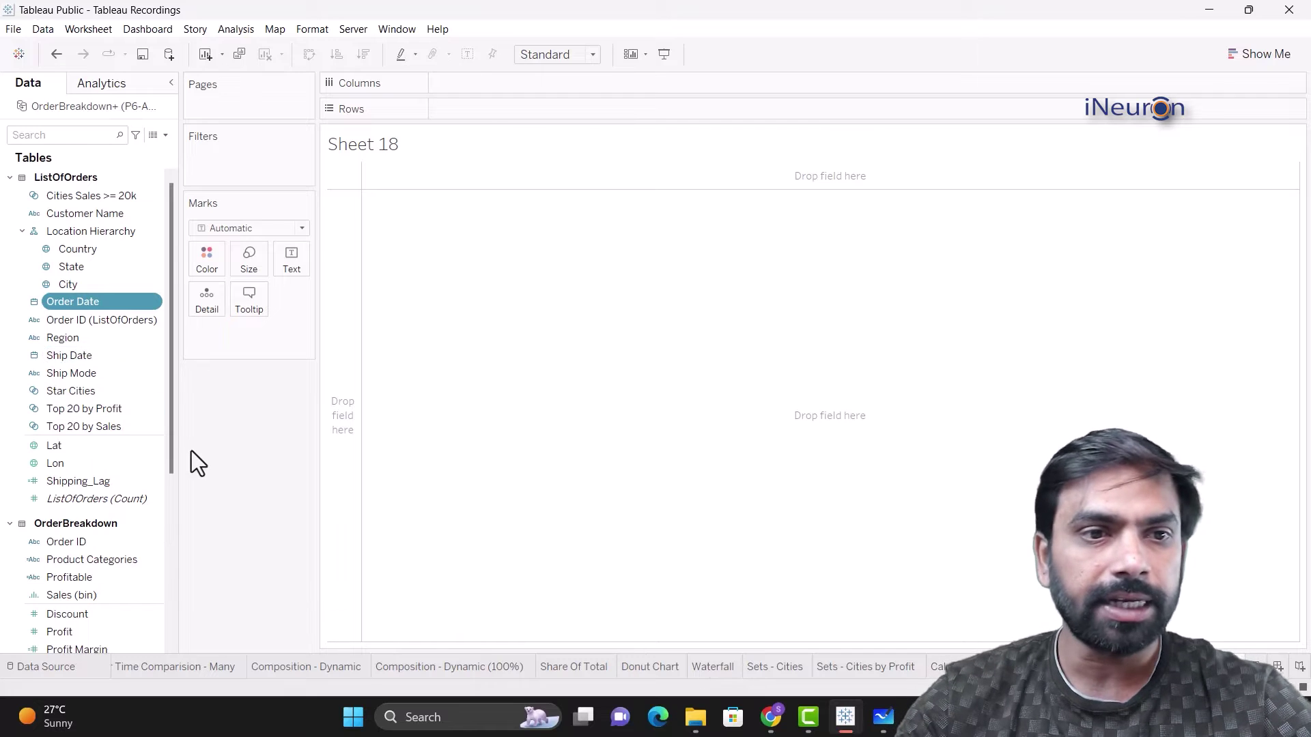
Create a calculated field named Shipping_Lag and begin its formula with 'date'
click(164, 136)
click(120, 151)
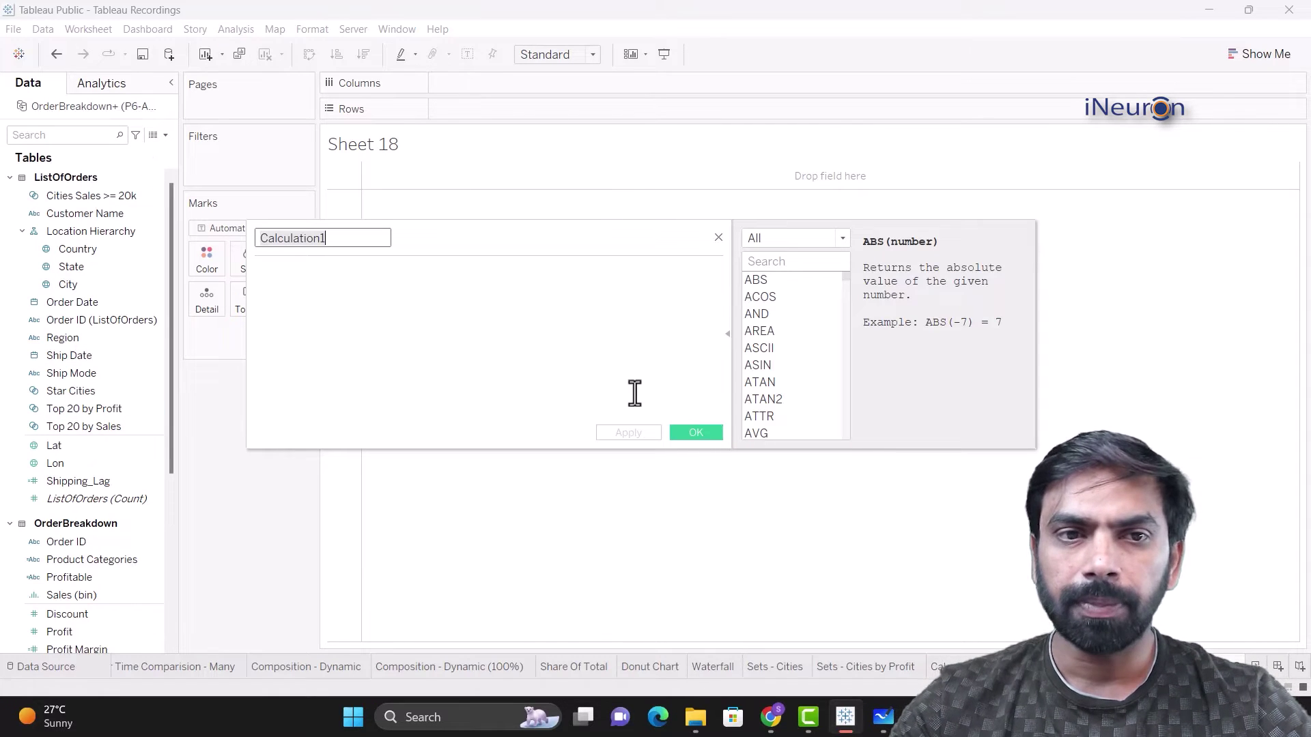
text(Sh)
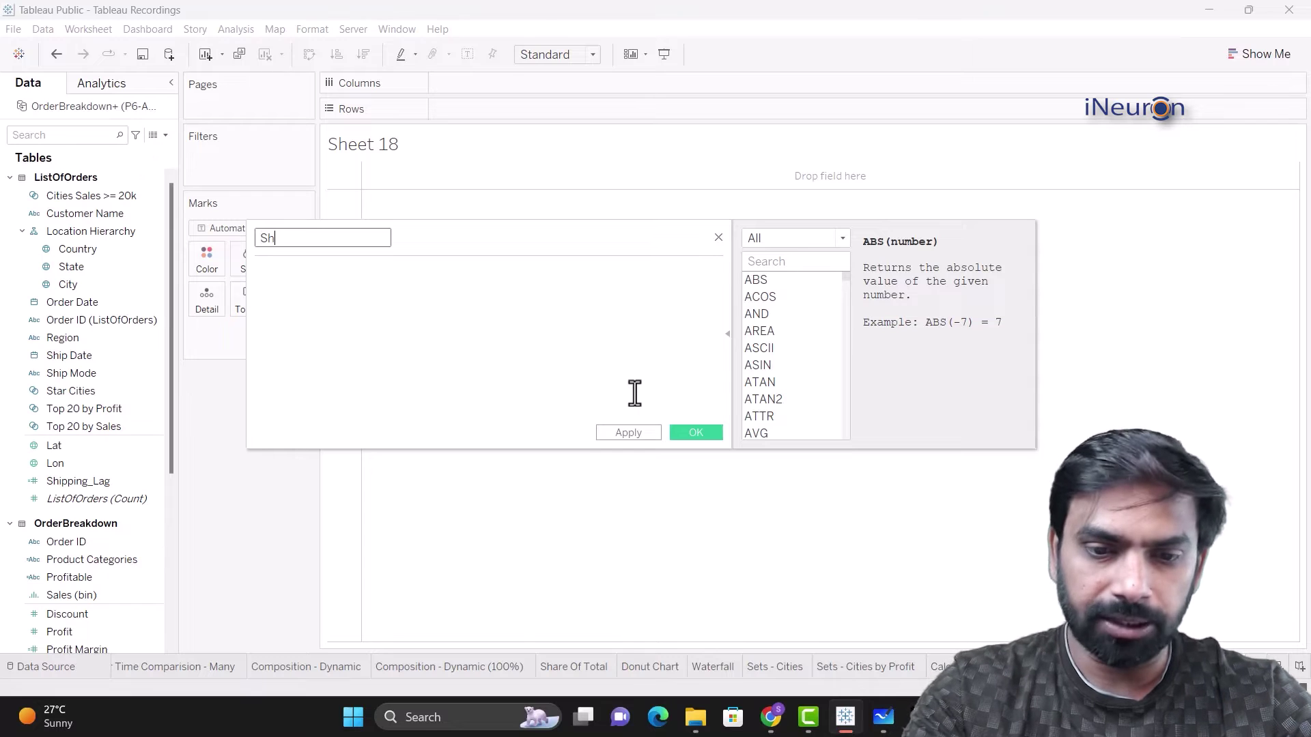
text(ipping_Lag)
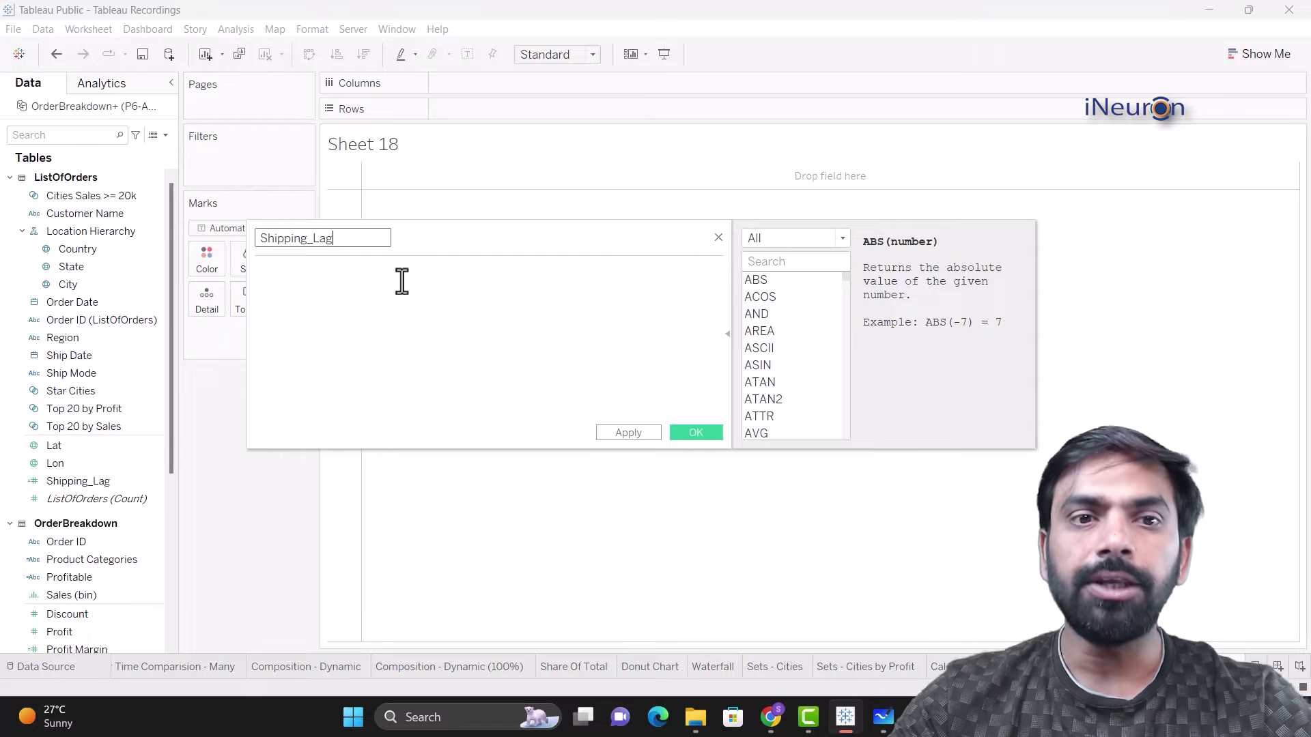
click(401, 282)
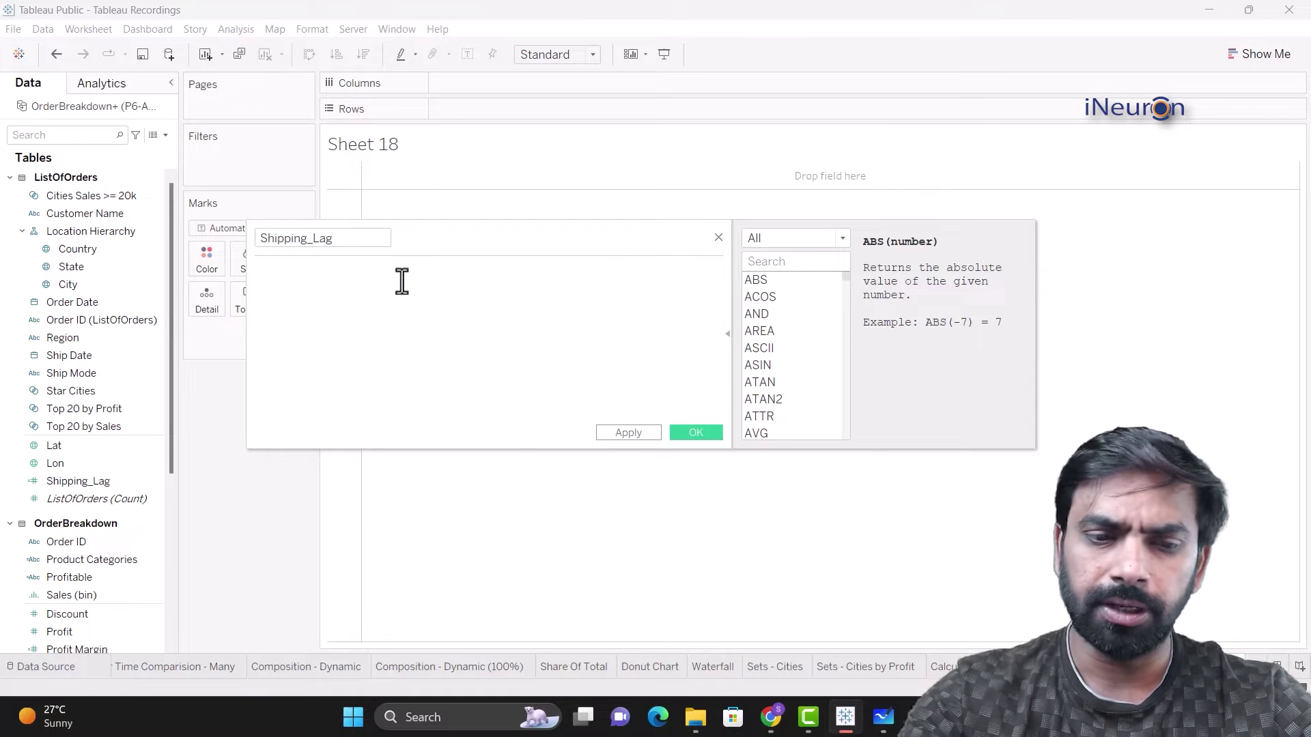
text(date)
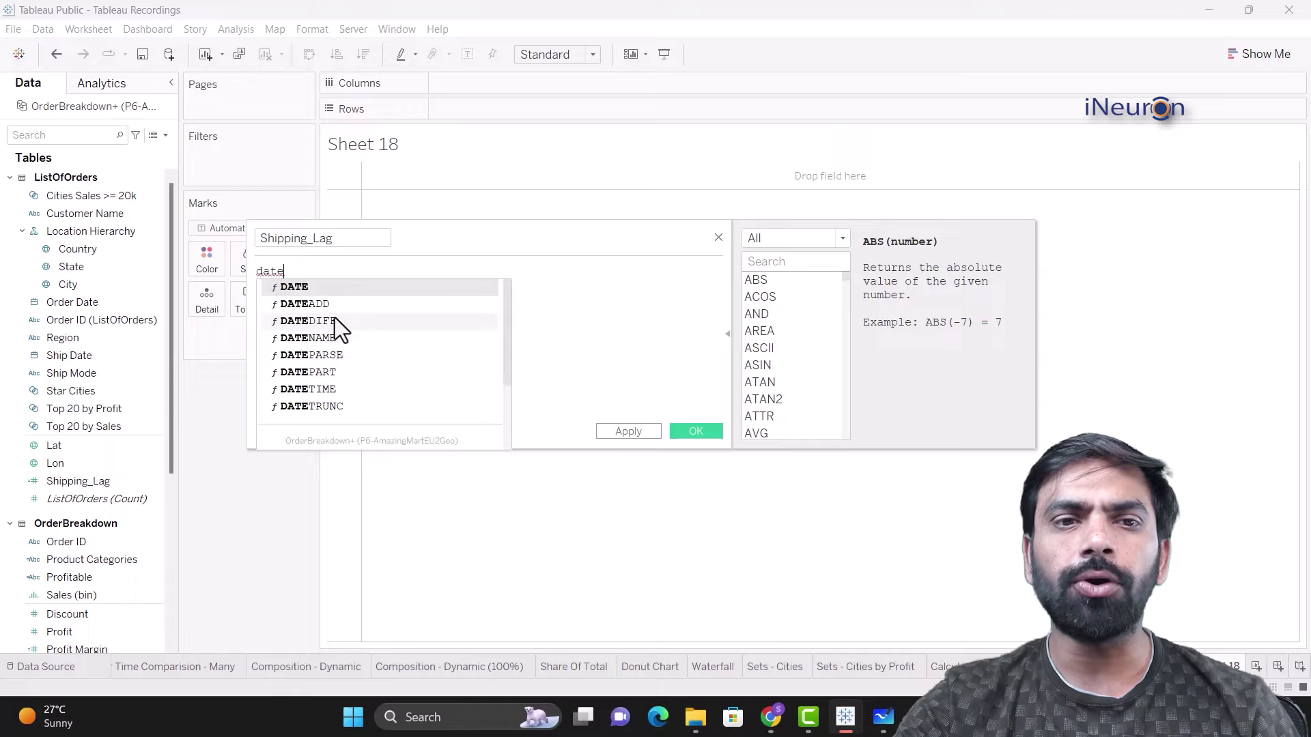
scroll(358, 387, down, 2)
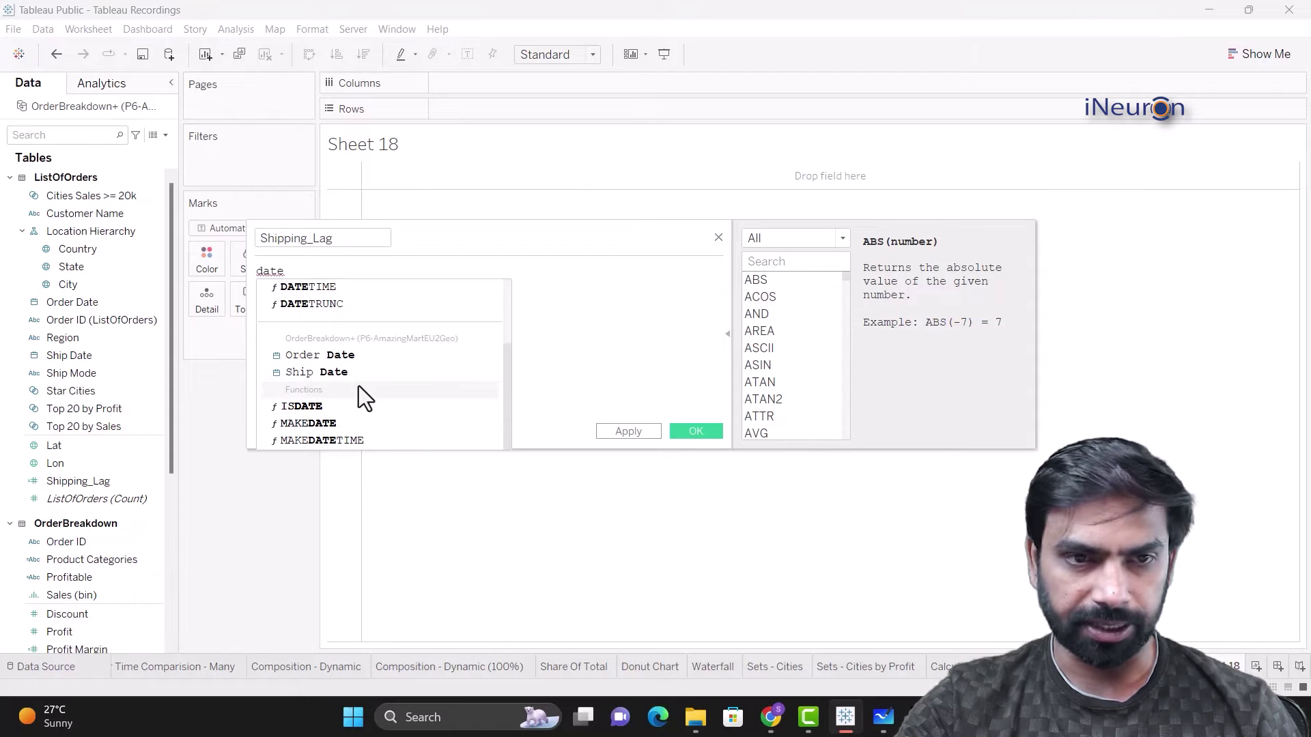
scroll(358, 387, up, 3)
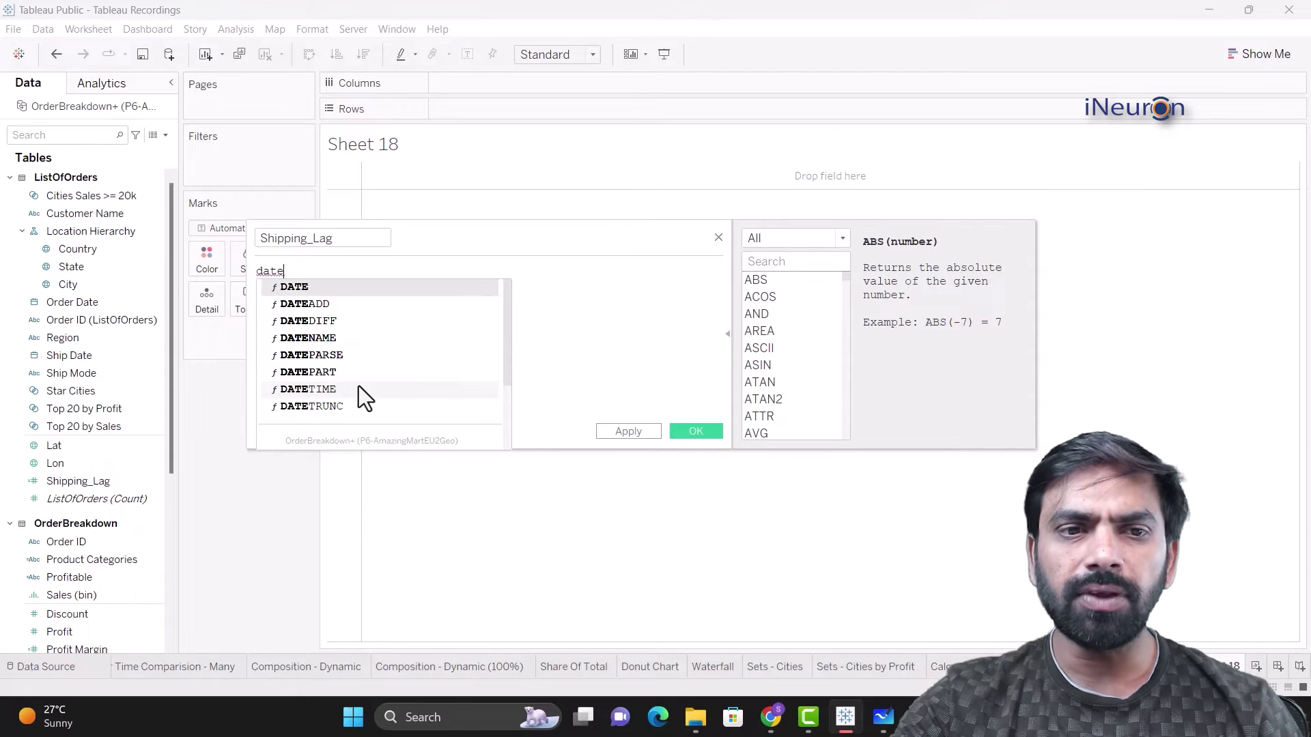
scroll(359, 386, down, 3)
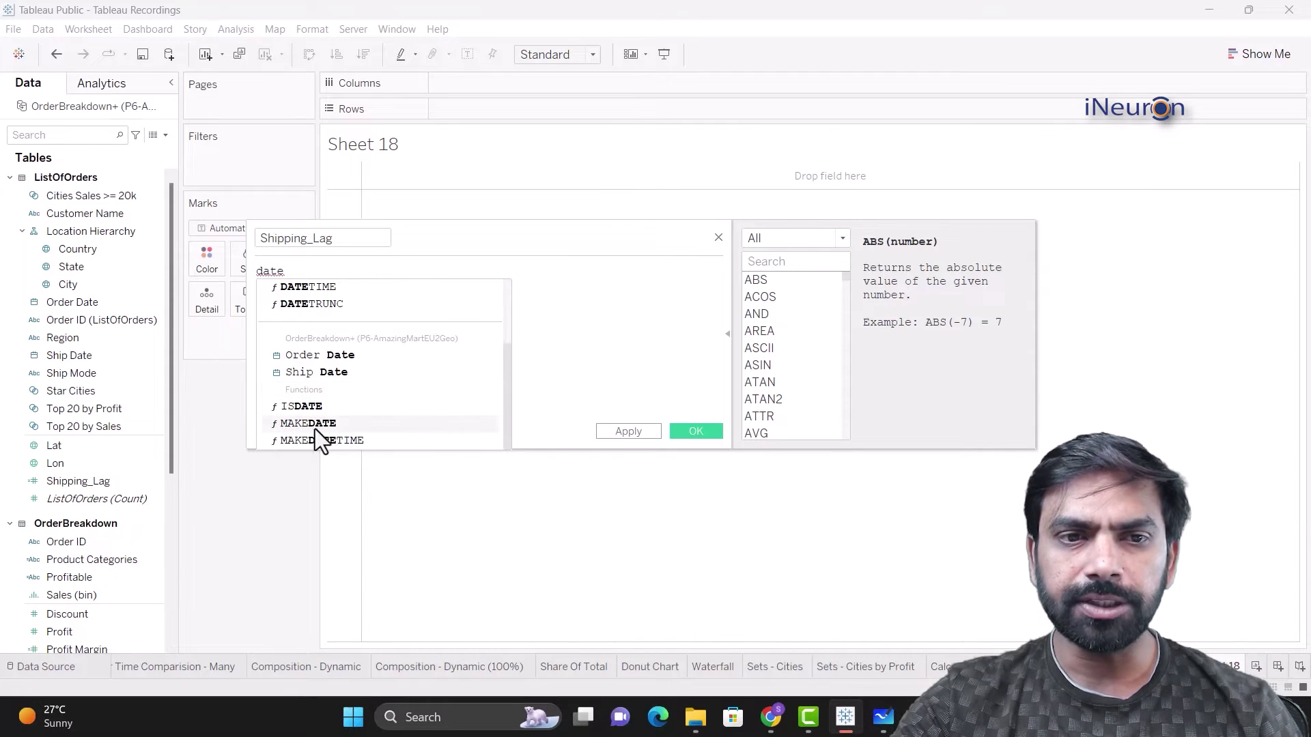
scroll(337, 429, up, 2)
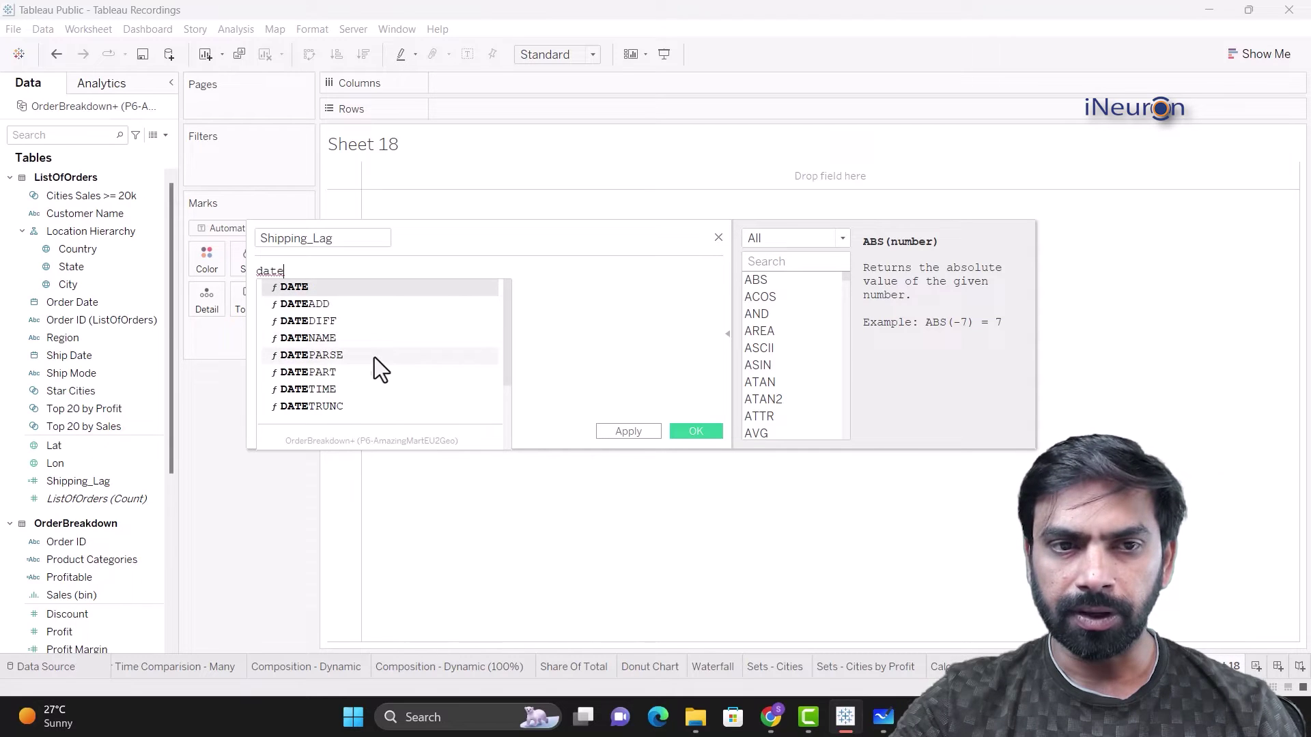
scroll(376, 359, down, 2)
scroll(376, 360, down, 1)
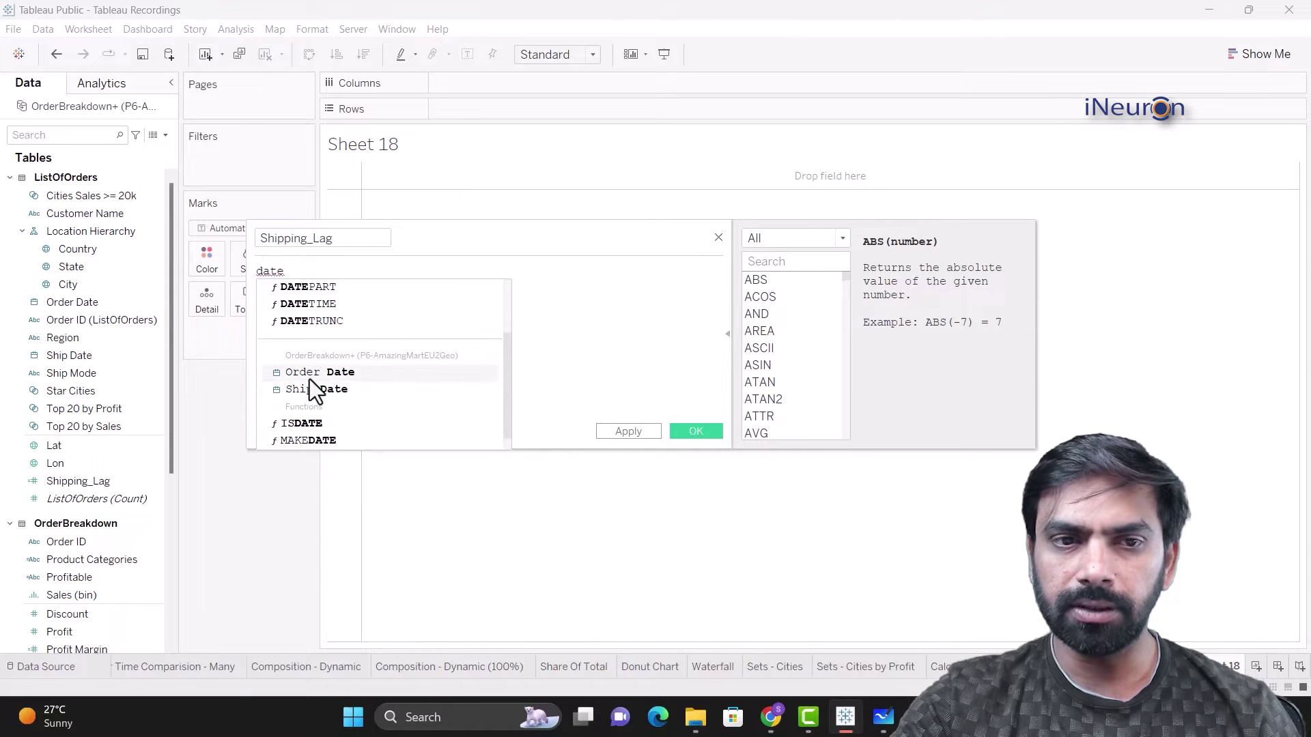
scroll(346, 386, up, 3)
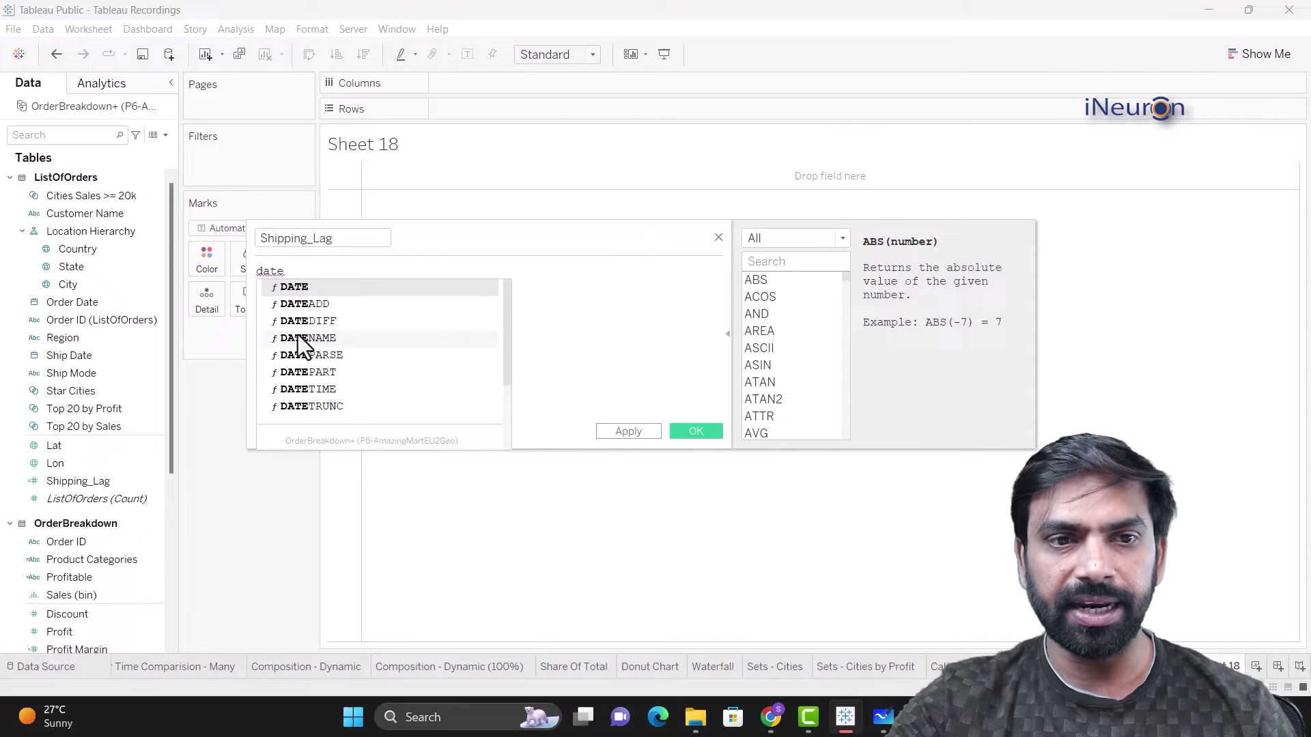
Insert DATEDIFF() into the formula and read its description and example in the function reference
double_click(330, 318)
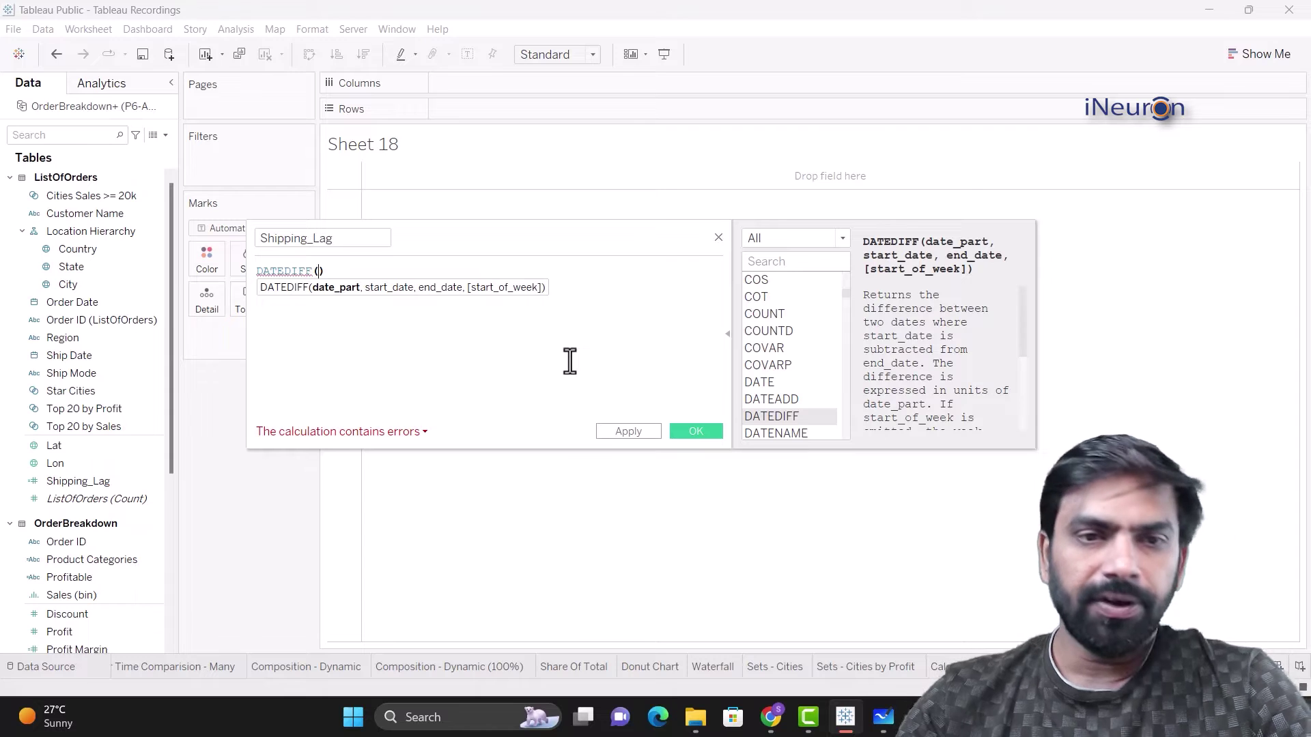
click(771, 263)
text(date)
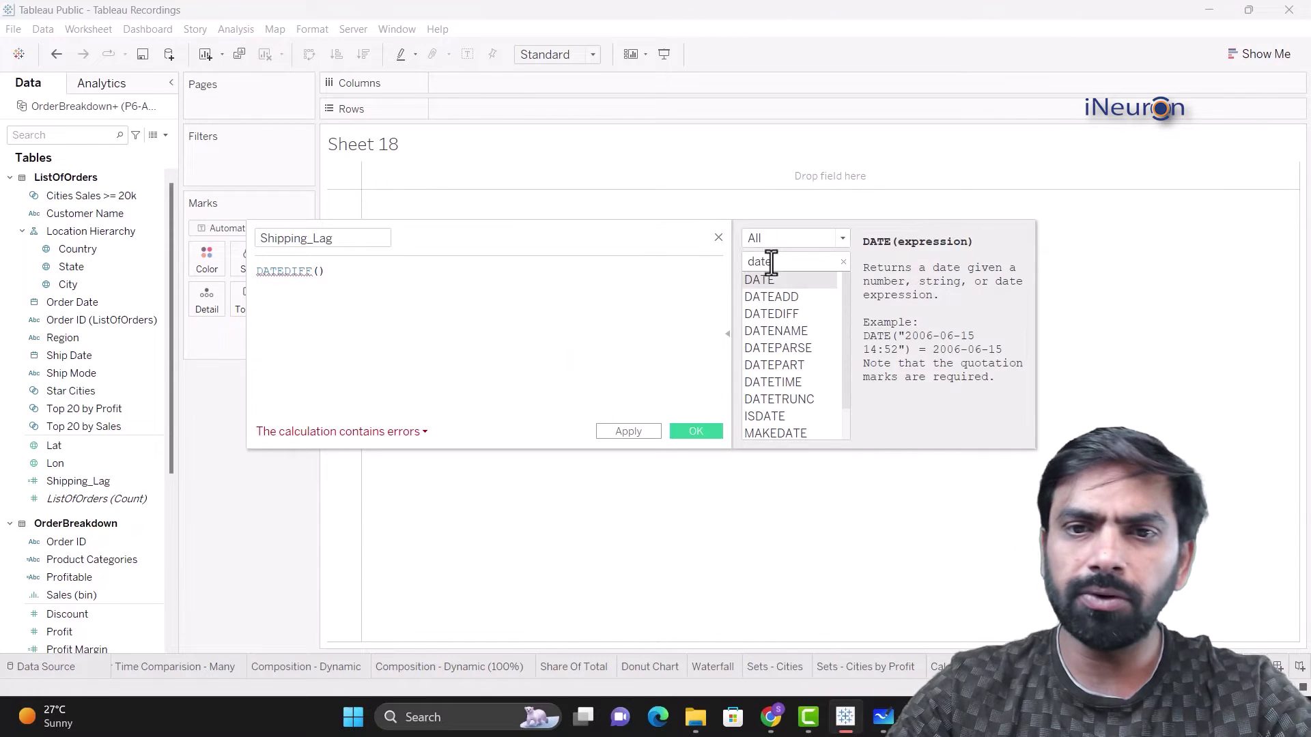
key(Down)
key(Down)
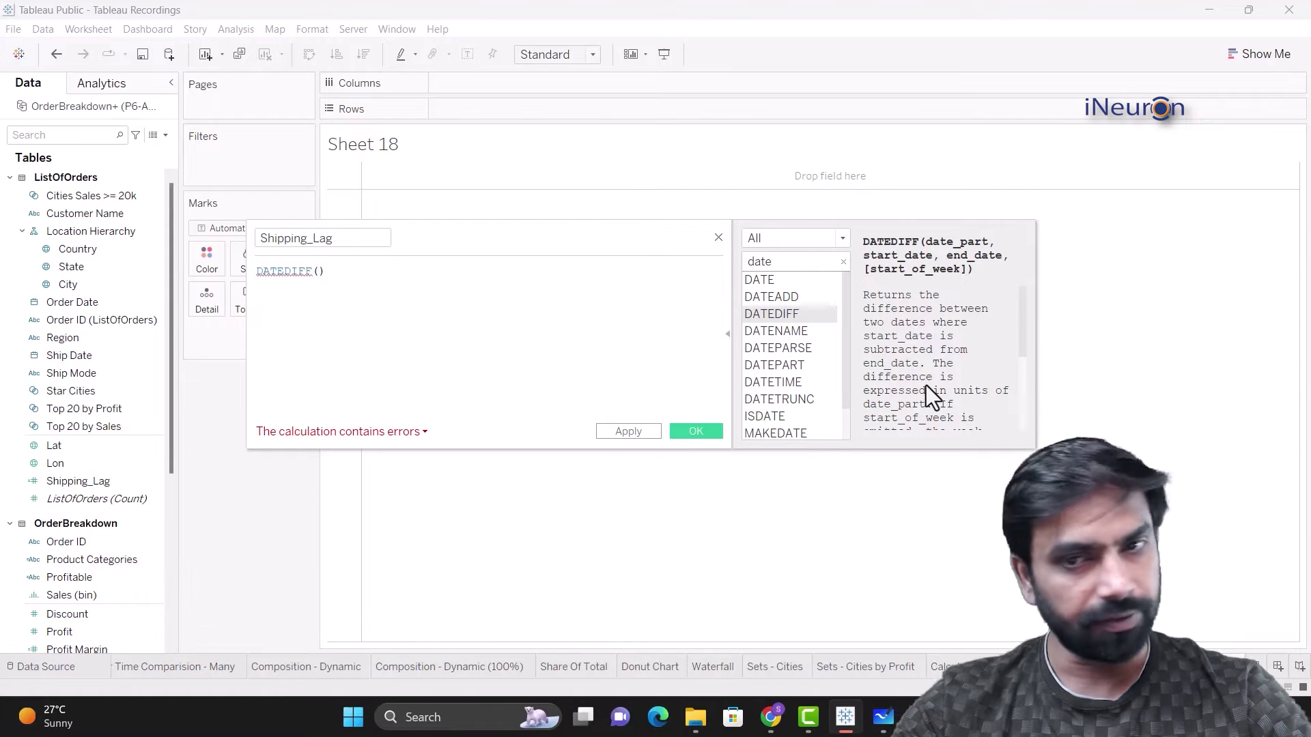
scroll(947, 394, down, 2)
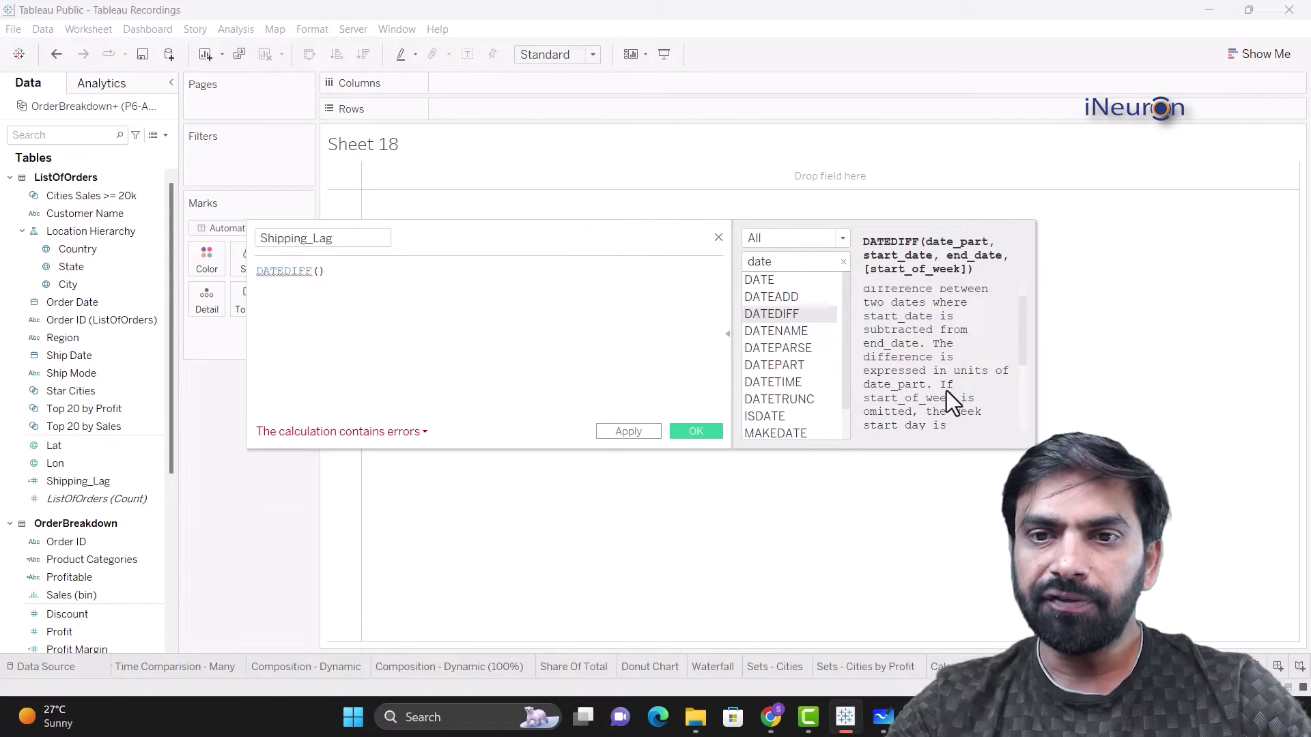
scroll(903, 363, up, 2)
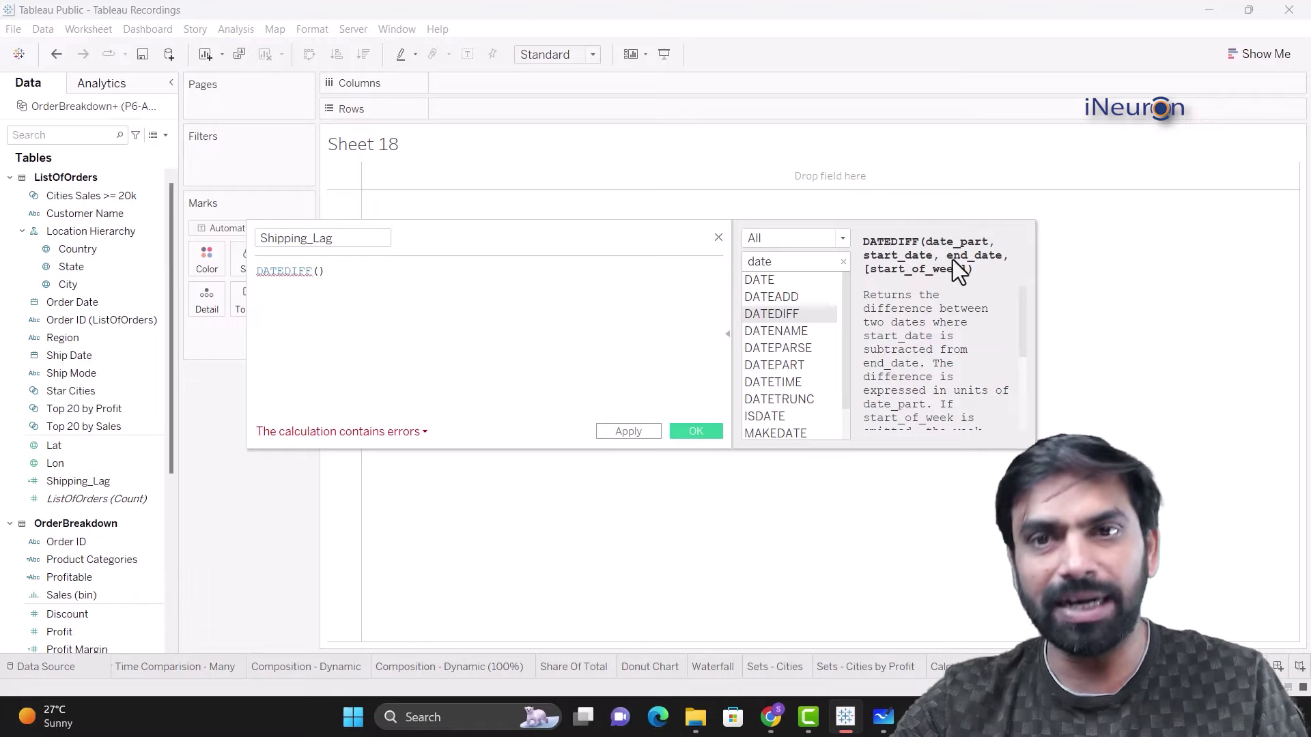
scroll(952, 363, down, 3)
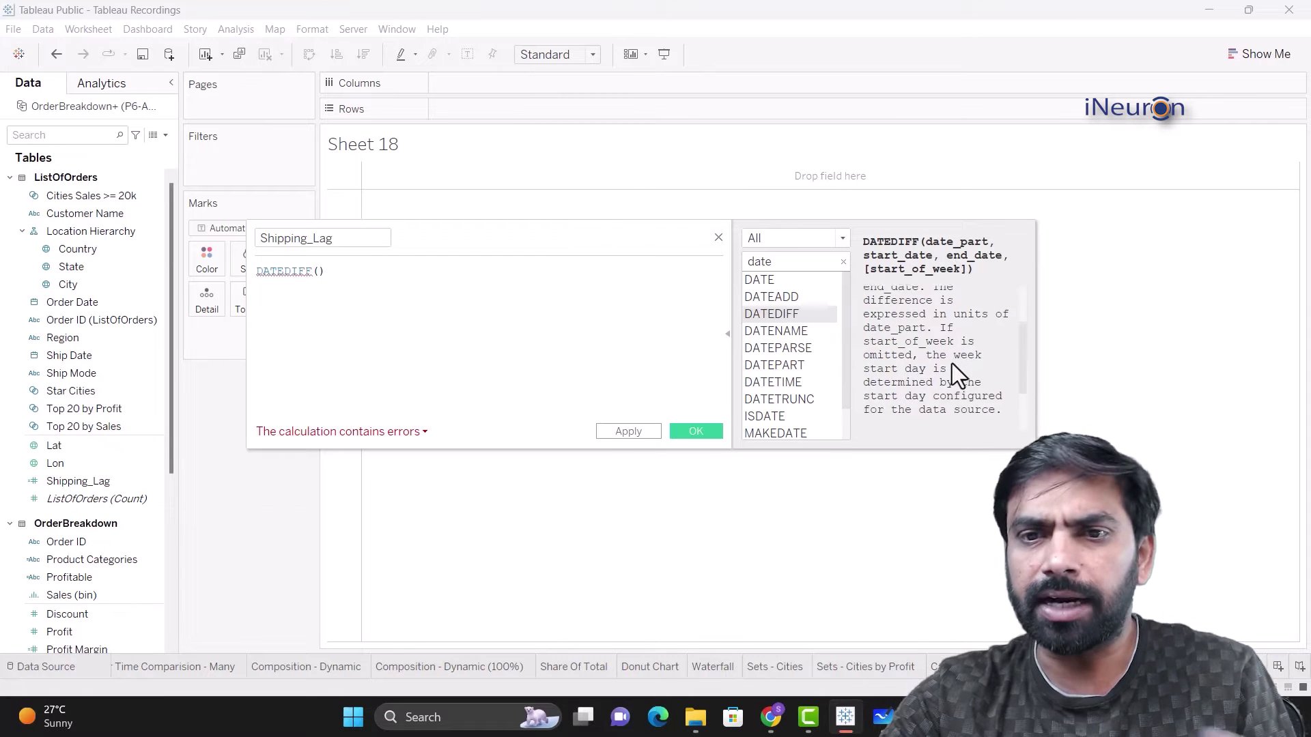
scroll(952, 363, down, 1)
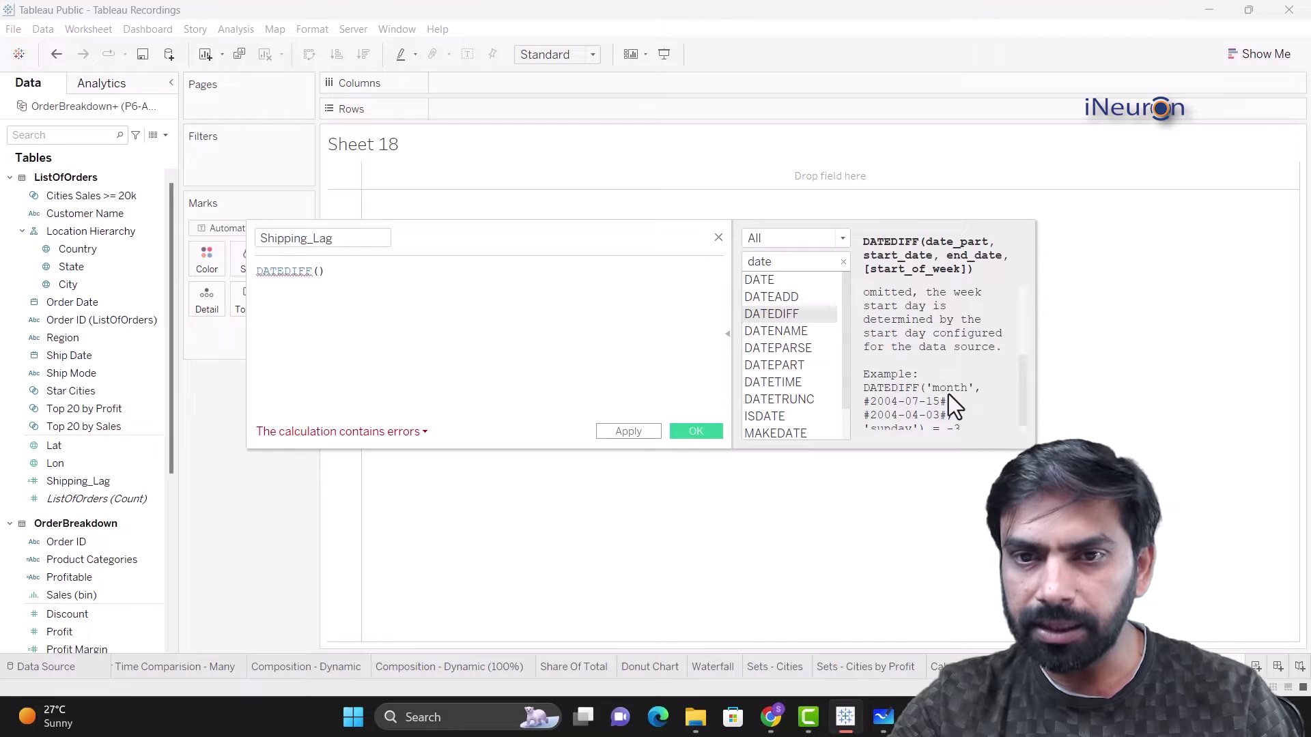
scroll(948, 394, down, 1)
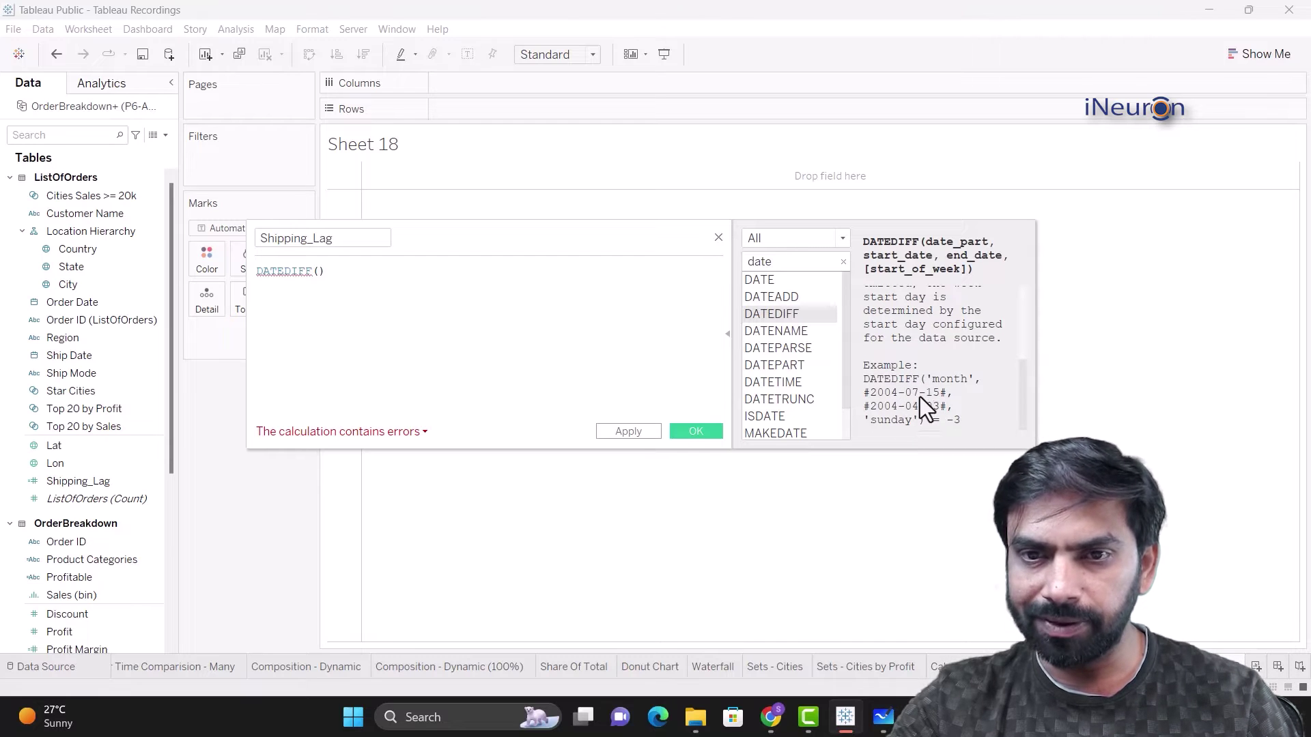
scroll(955, 355, up, 2)
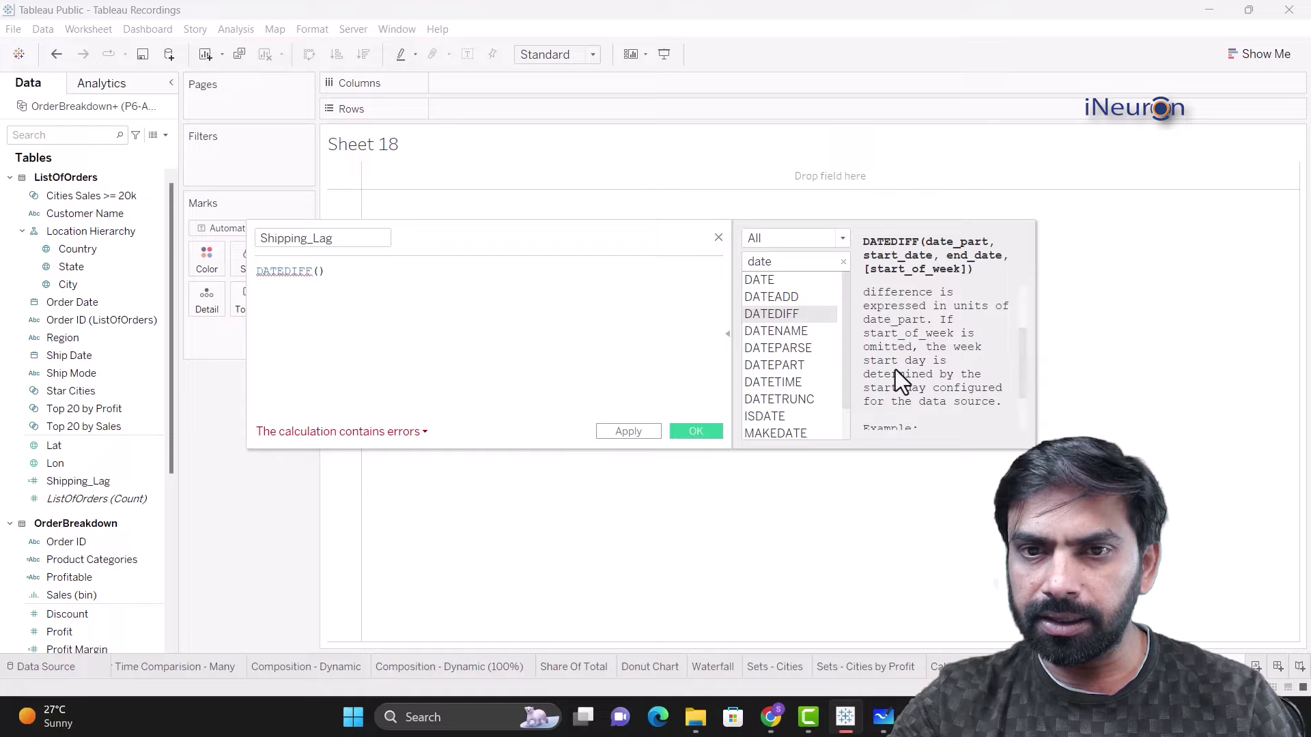
scroll(949, 382, down, 2)
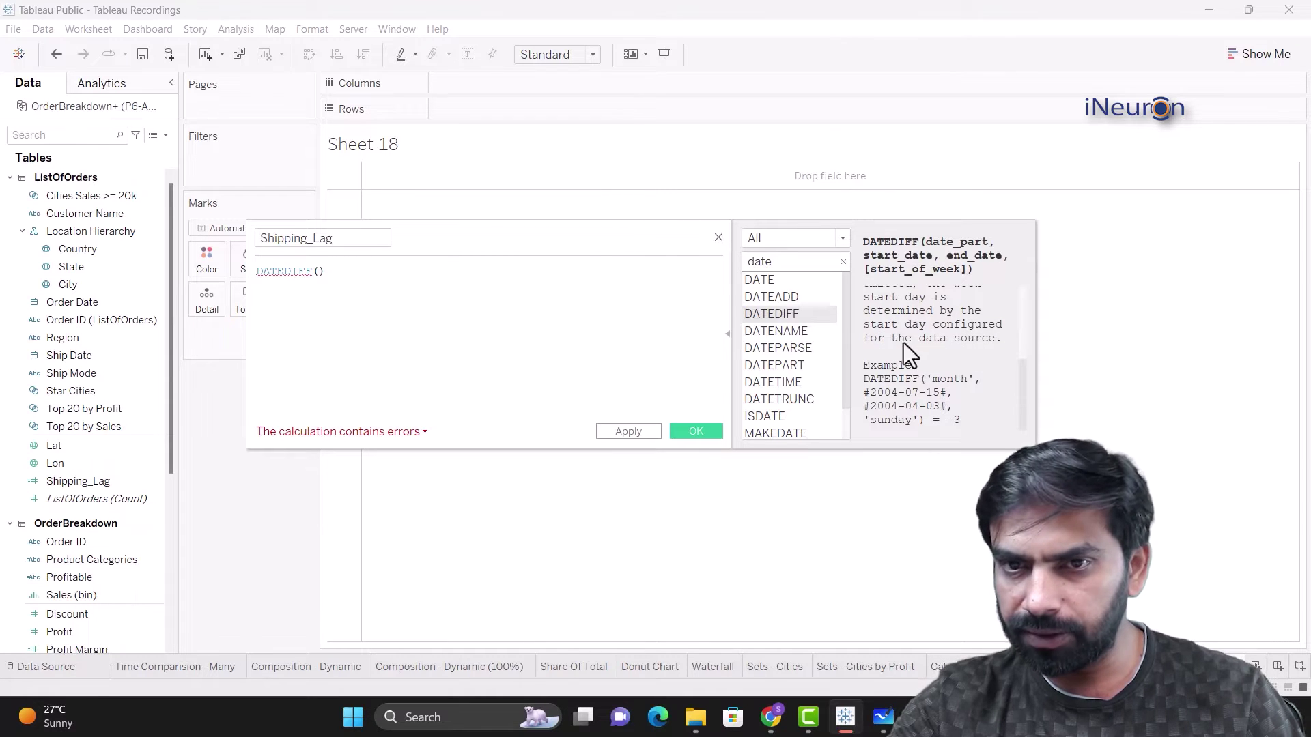
scroll(953, 351, up, 1)
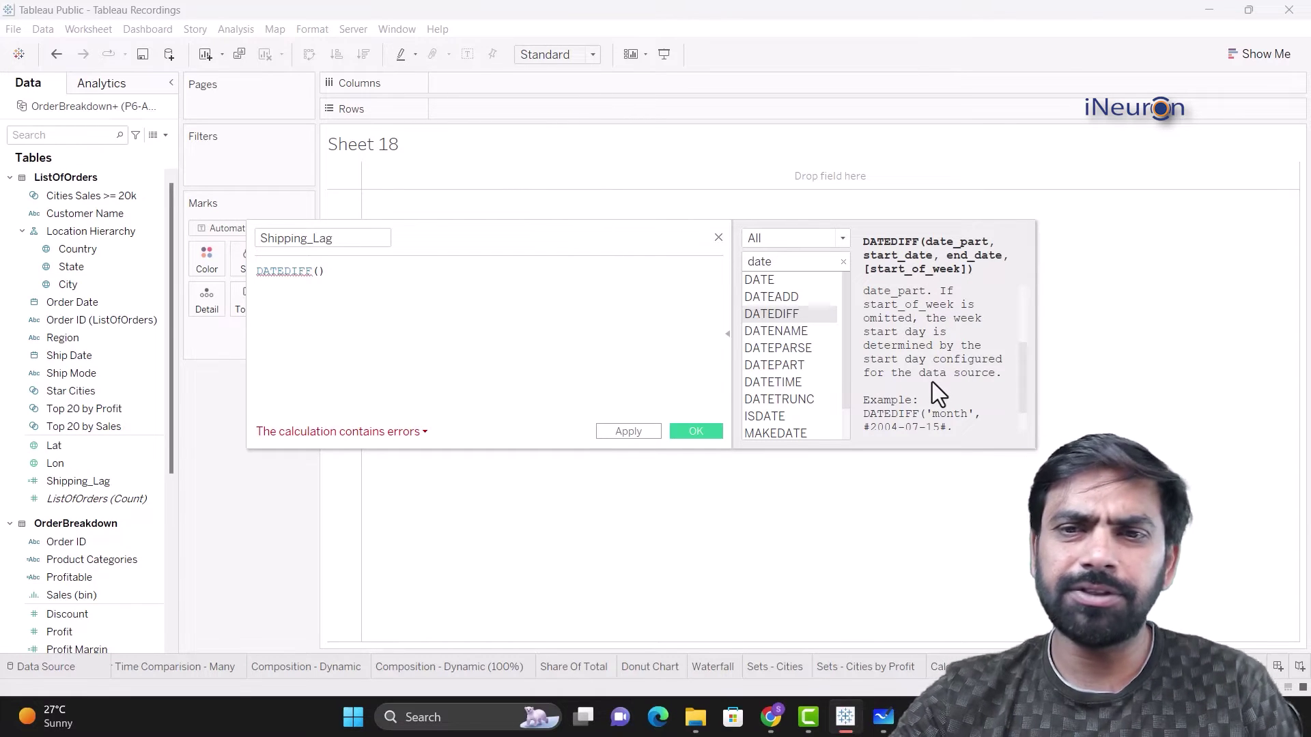
scroll(932, 383, down, 1)
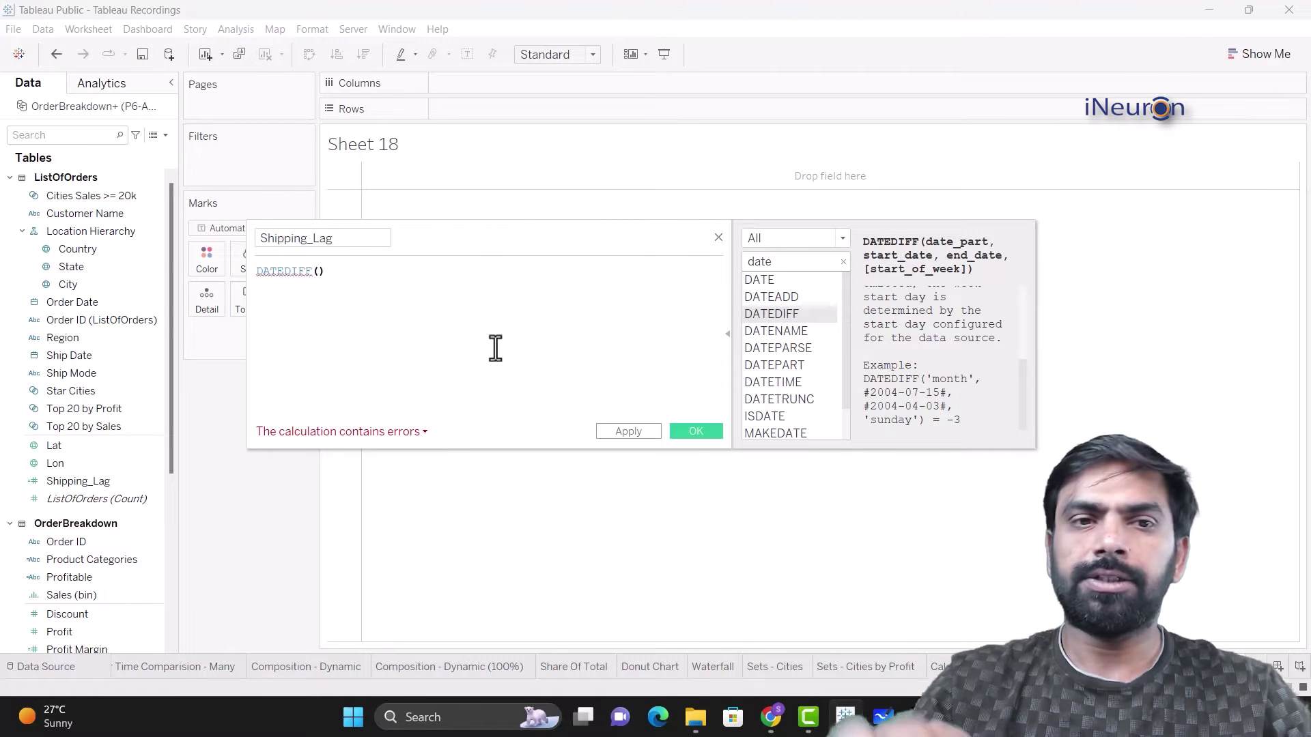
Complete the formula as DATEDIFF('day',[Order Date],[Ship Date])
text(')
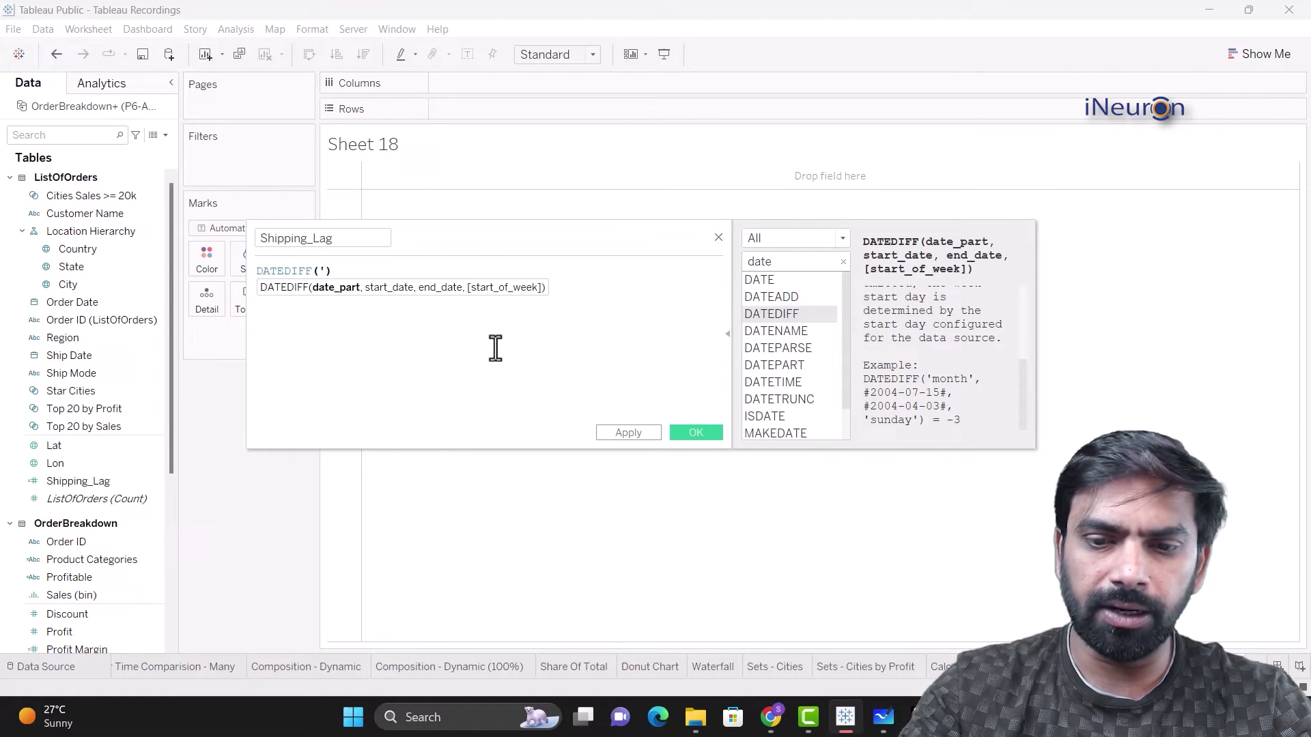
text(day)
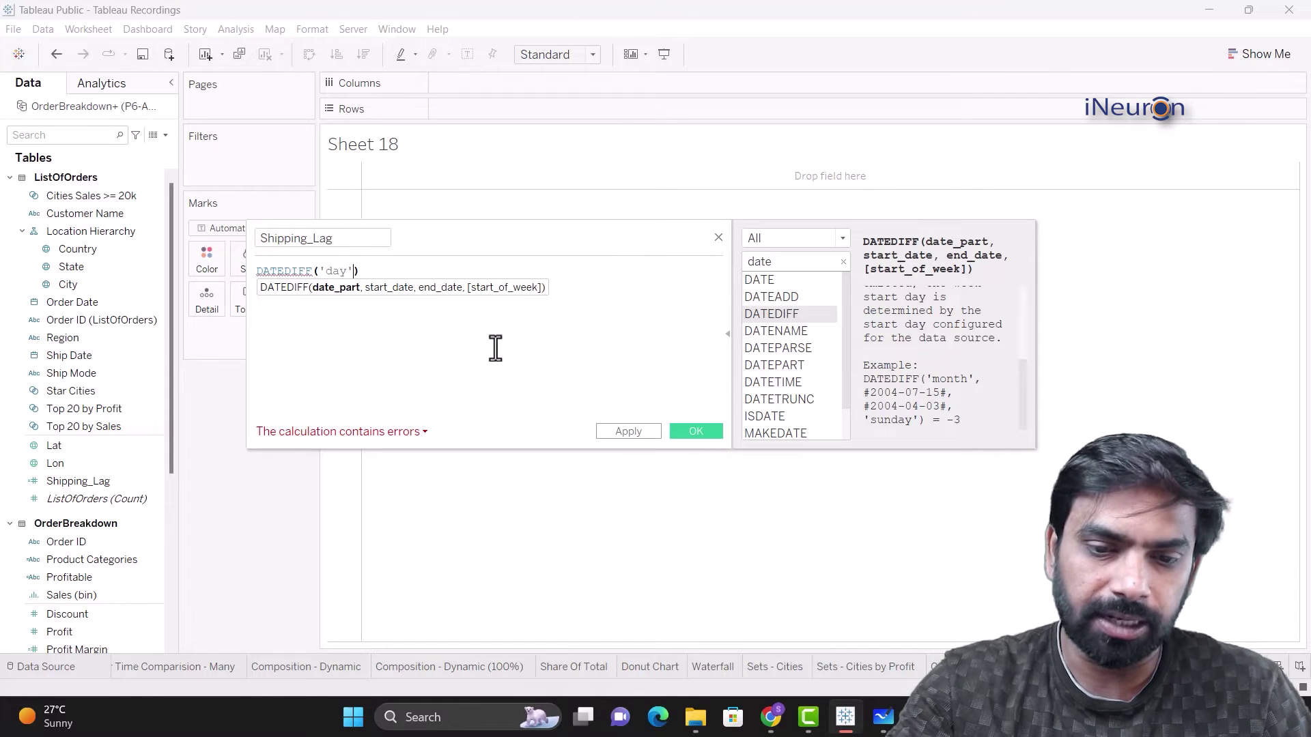
text(,)
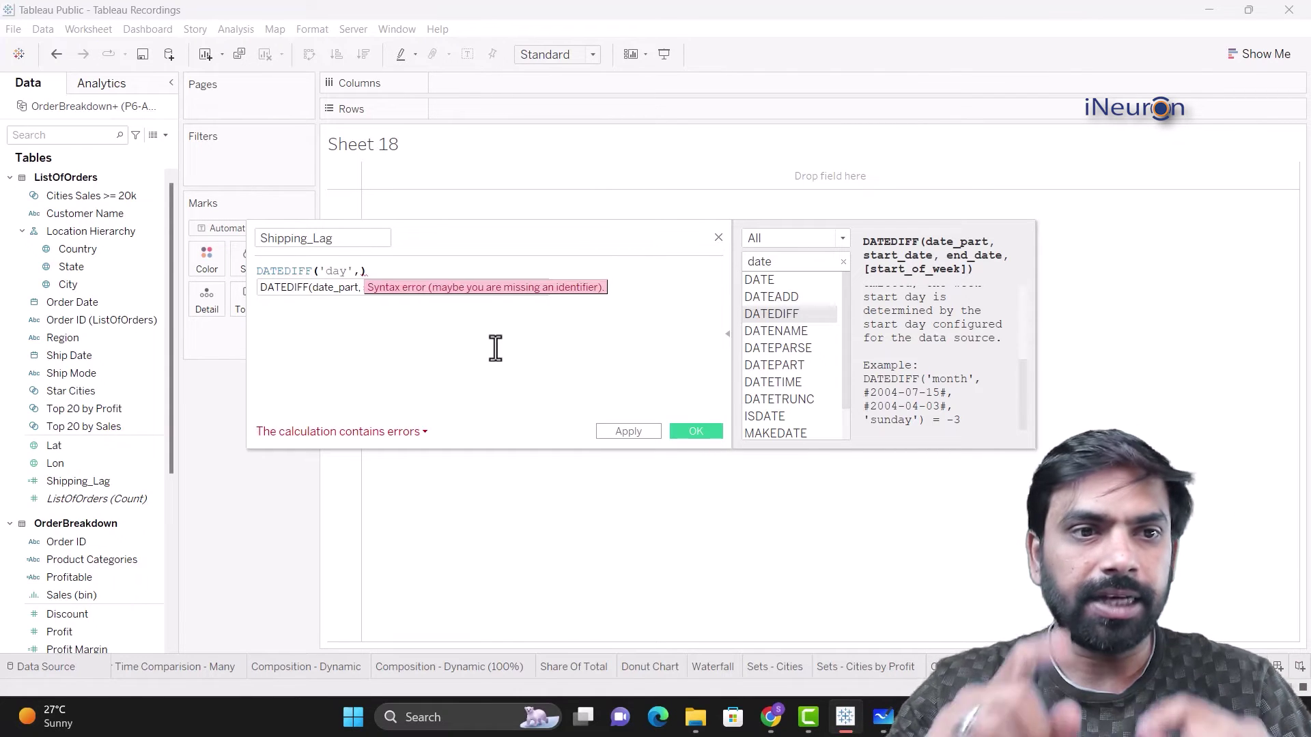
text(o)
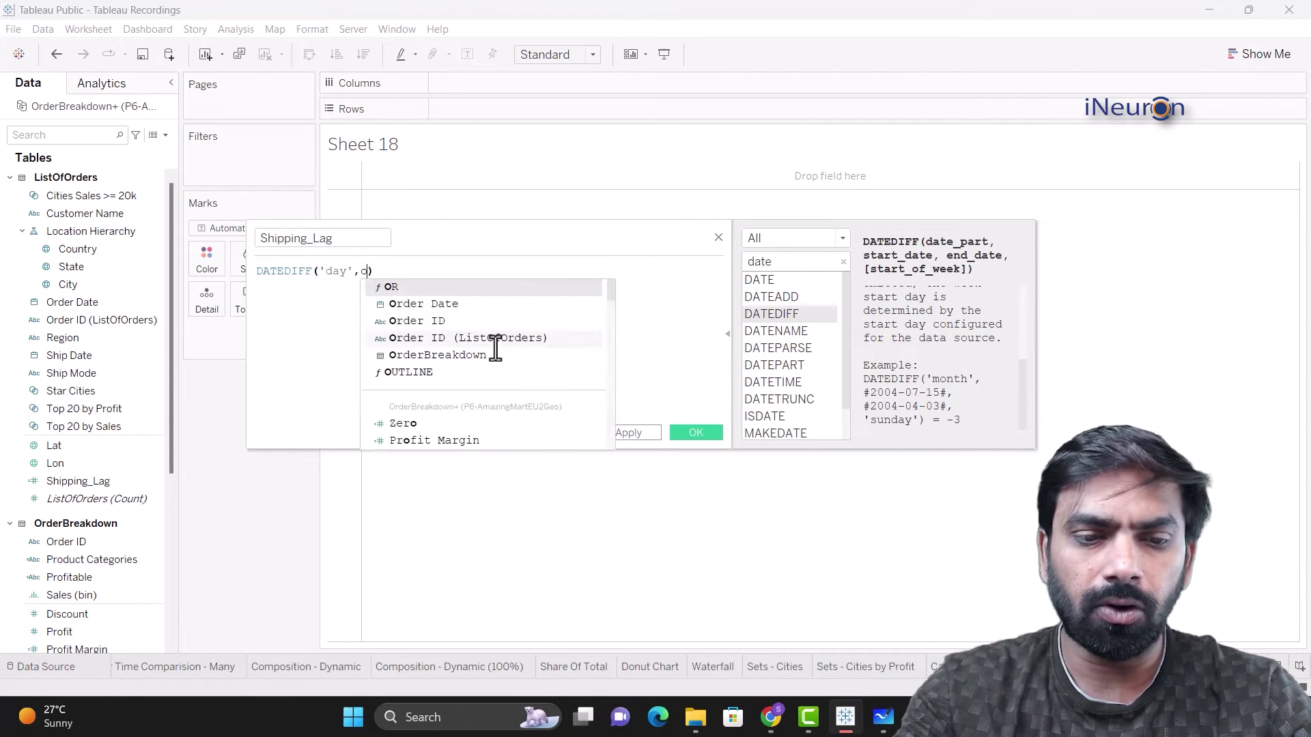
text(r)
key(Down)
key(Return)
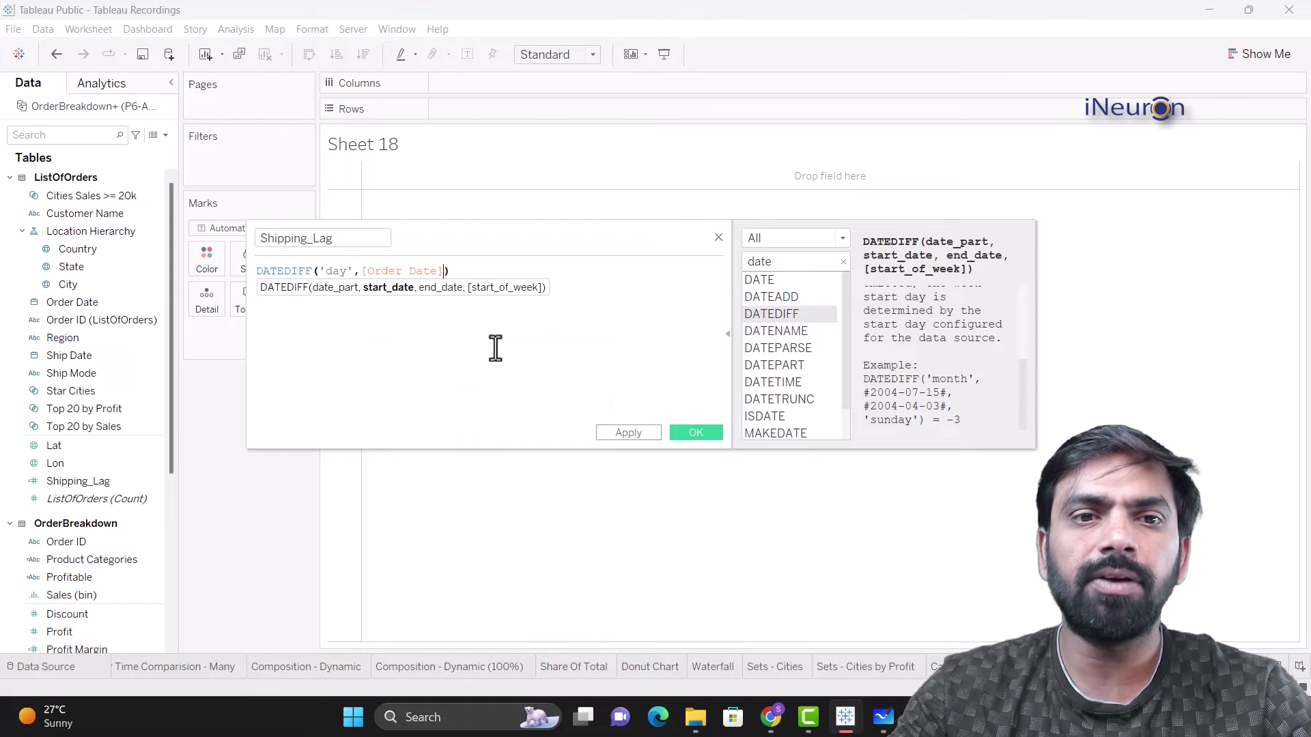
text(,sh)
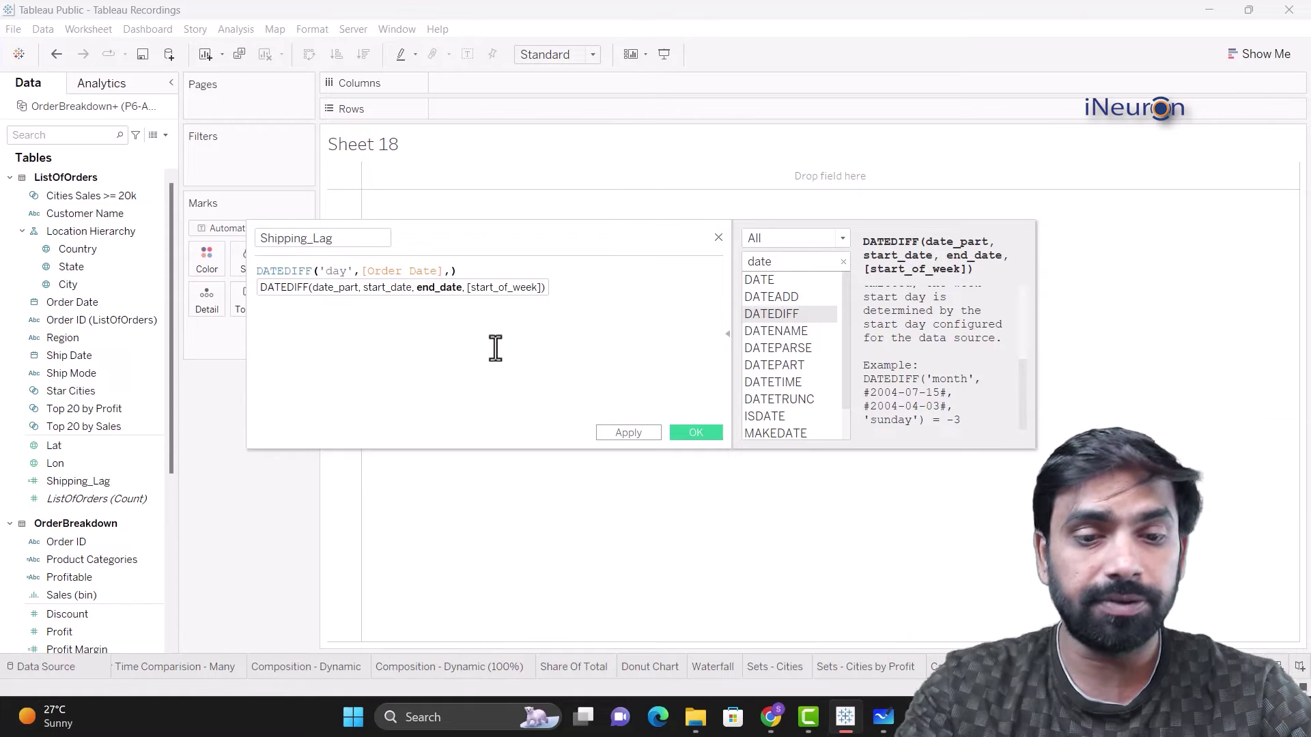
key(Down)
key(Return)
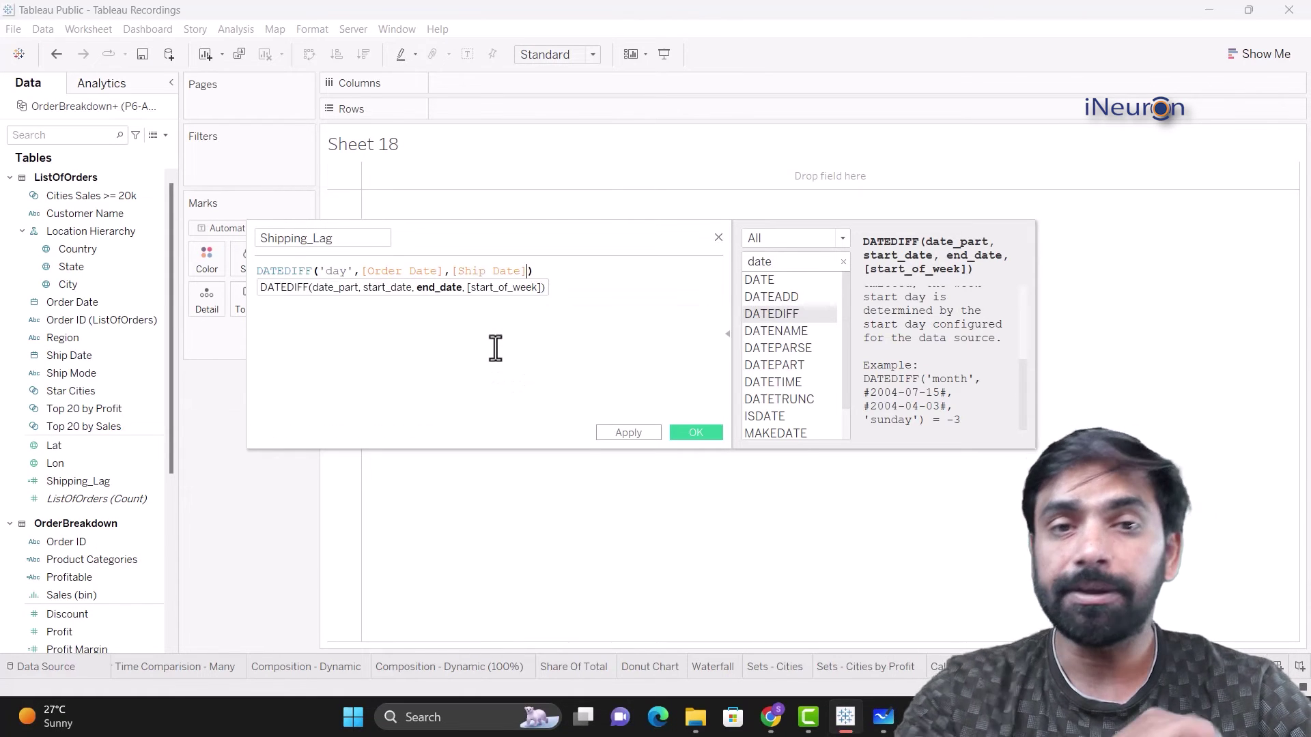
text())
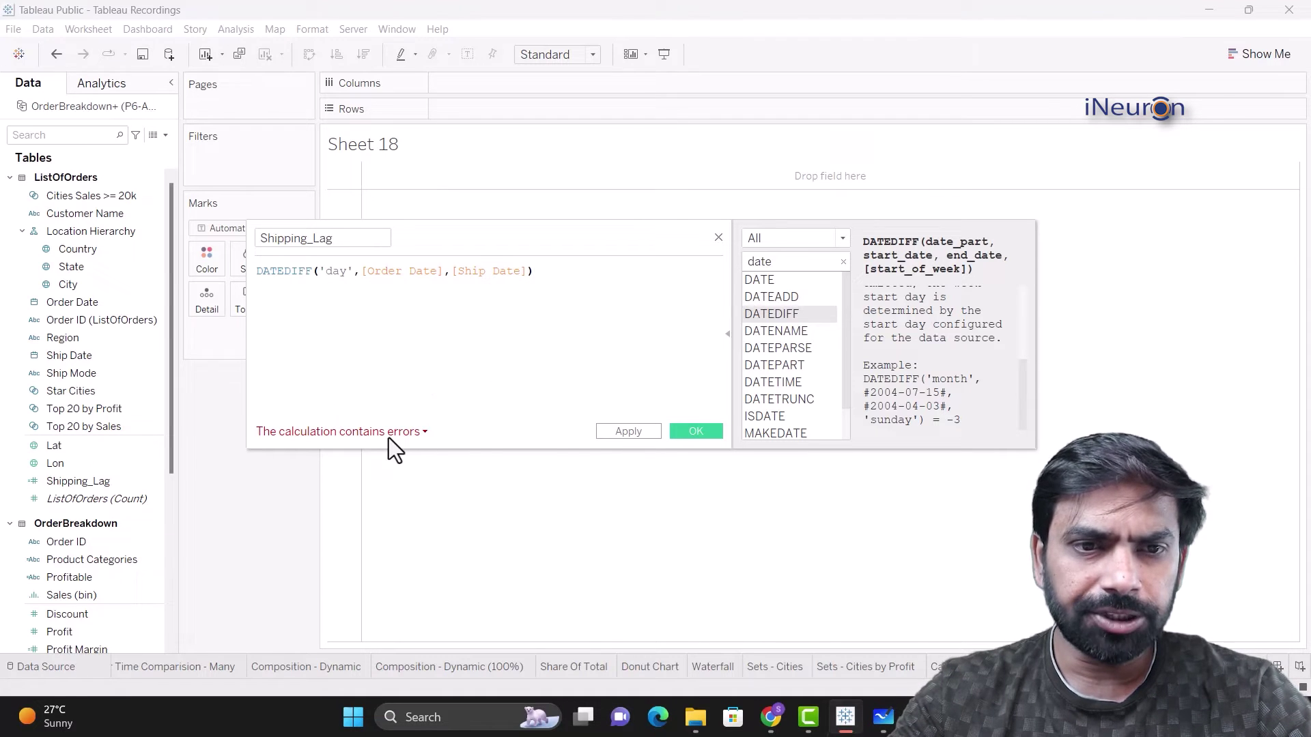
Save the calculation with a space replacing the underscore in its name, avoiding the duplicate-name error
mouse_move(388, 437)
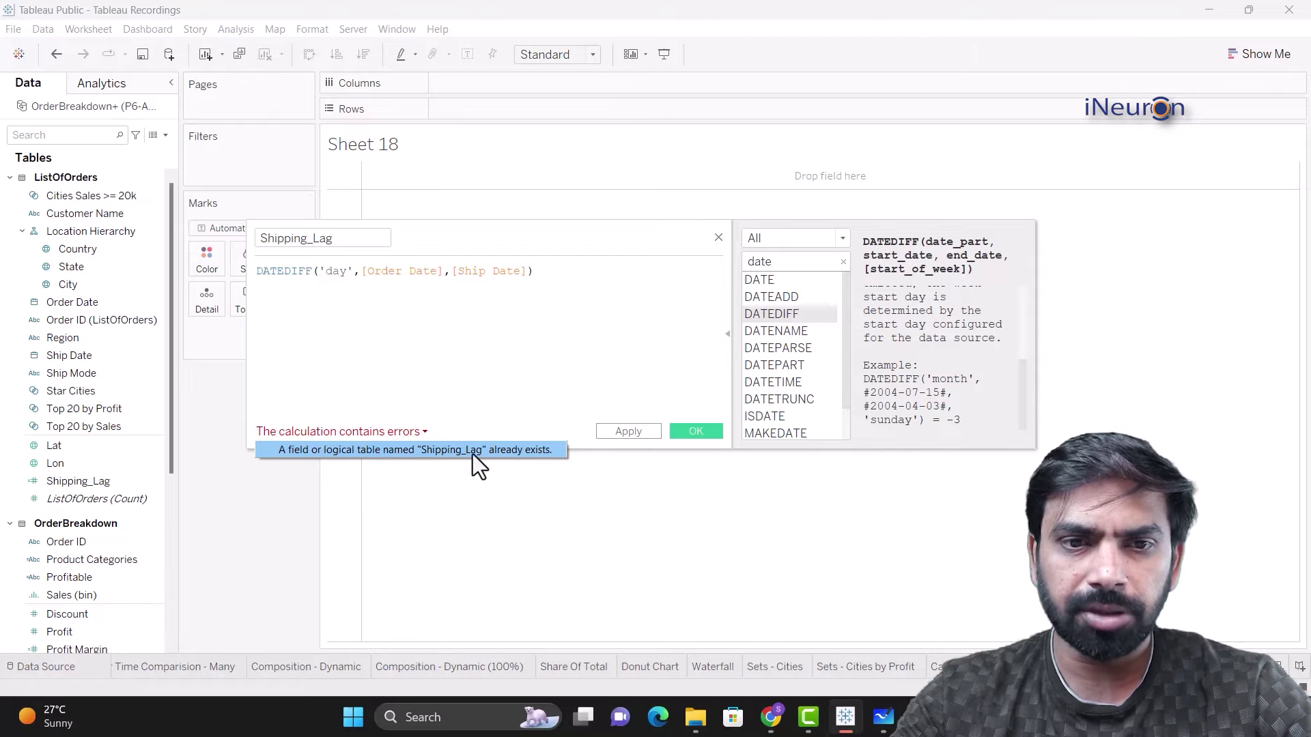
click(532, 452)
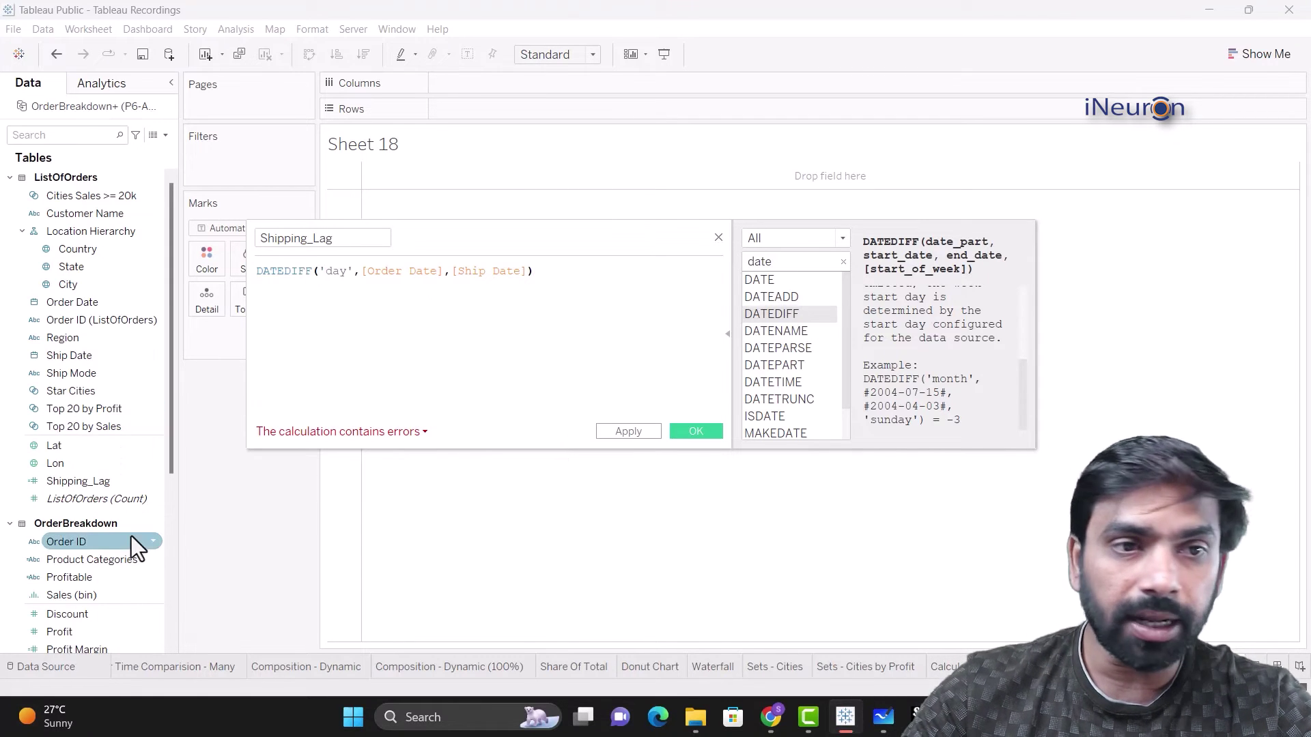
scroll(117, 575, down, 3)
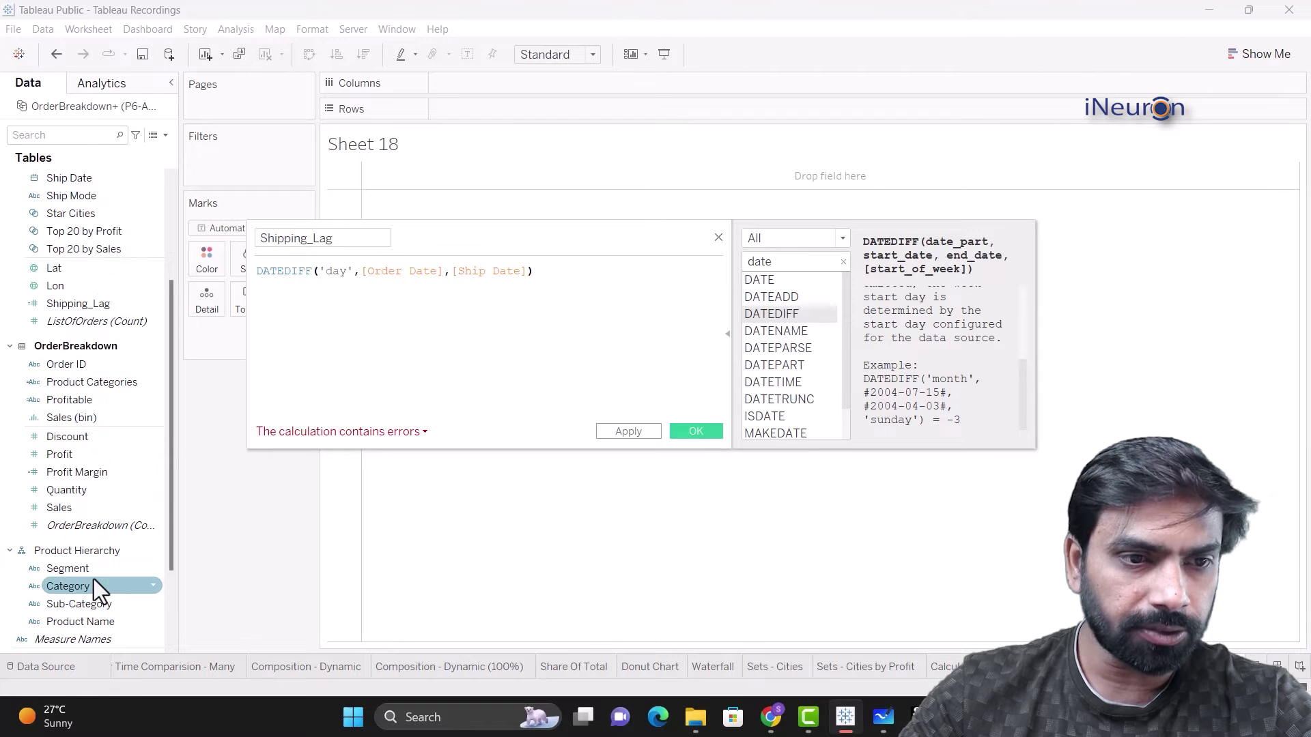
click(345, 236)
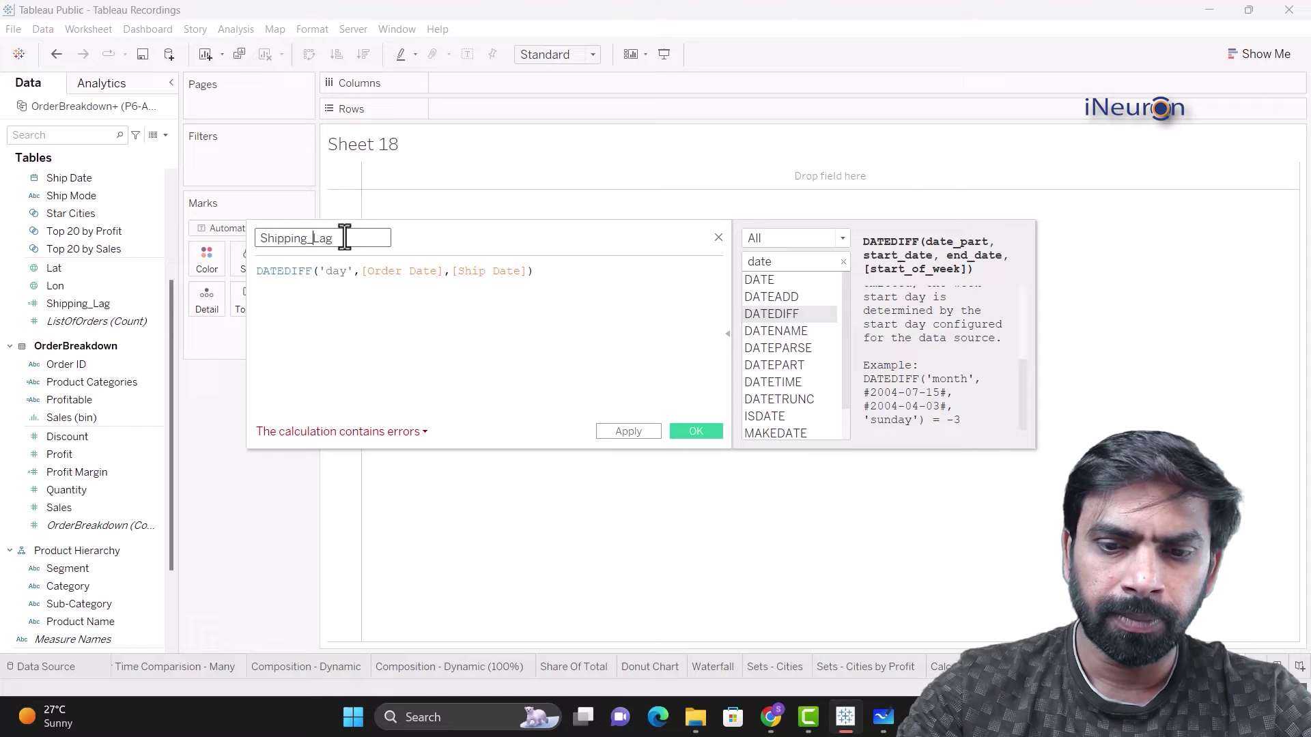
key(BackSpace)
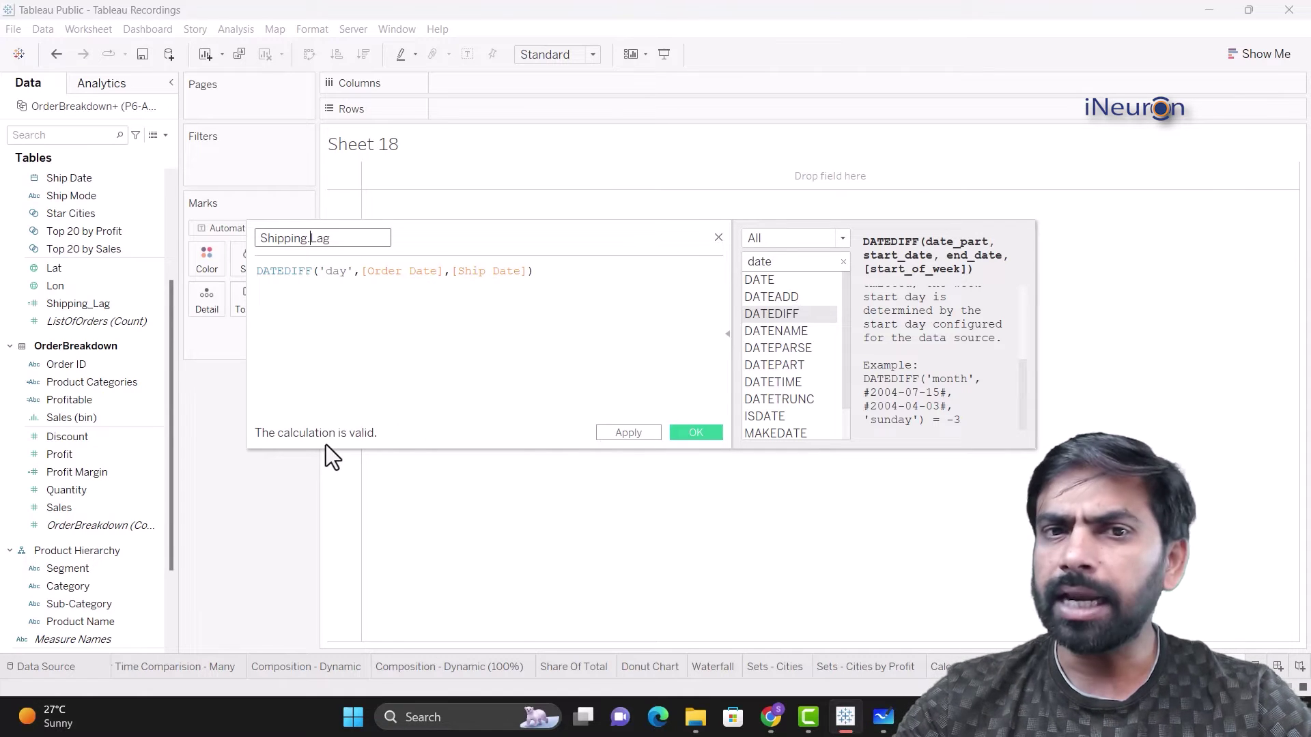
click(698, 439)
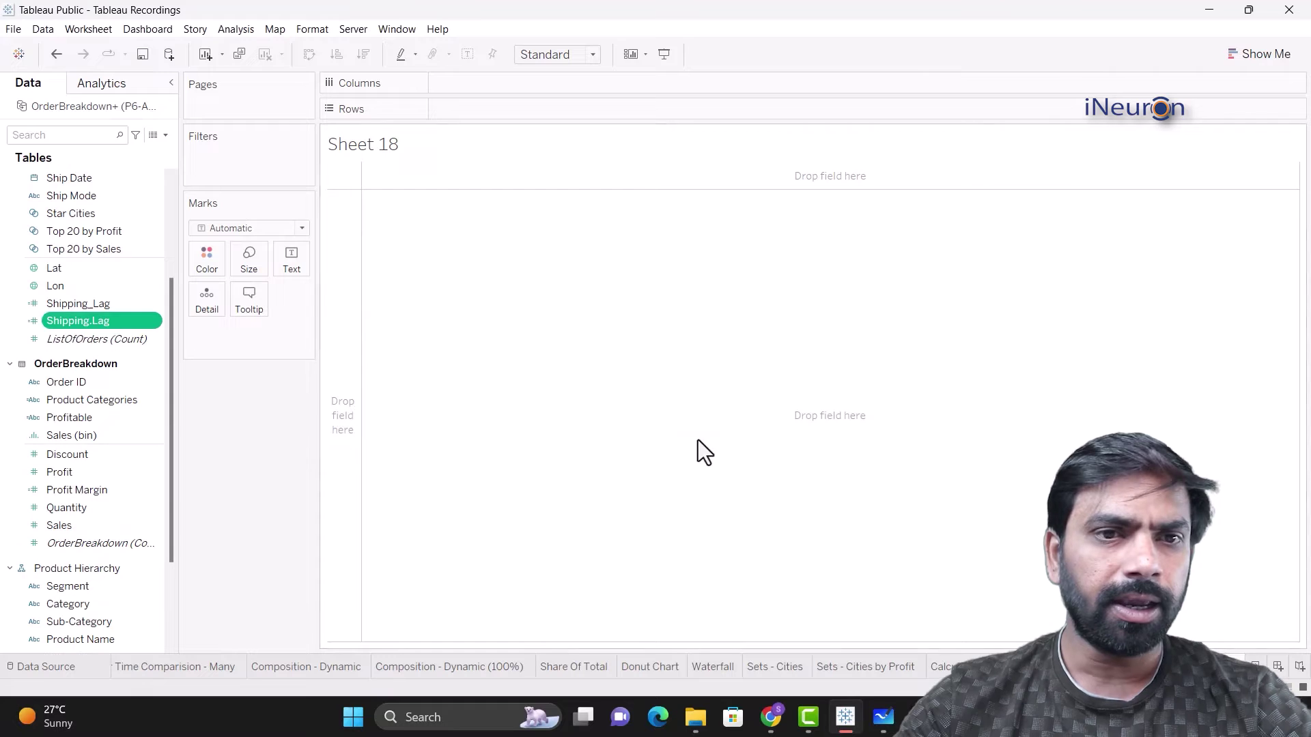
Delete the old Shipping_Lag field and rename the new DATEDIFF calculation to Shipping_Lag
right_click(81, 305)
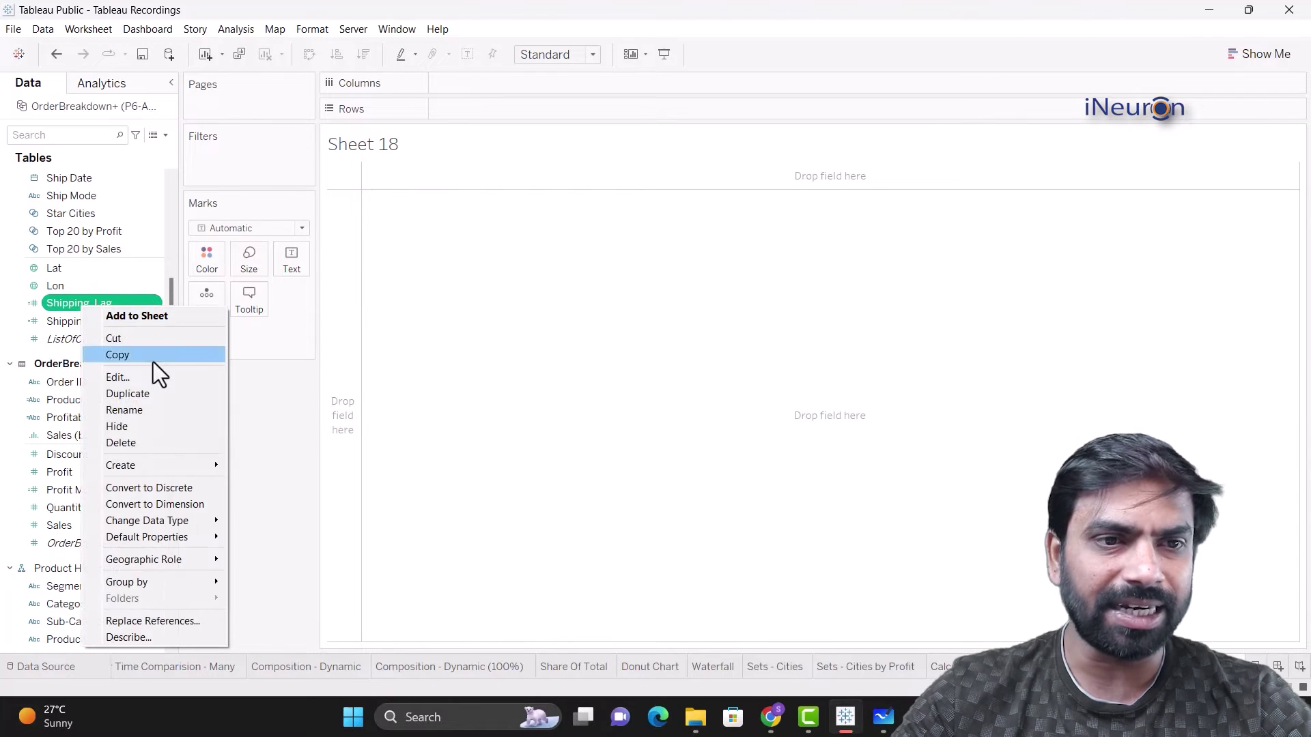
click(162, 440)
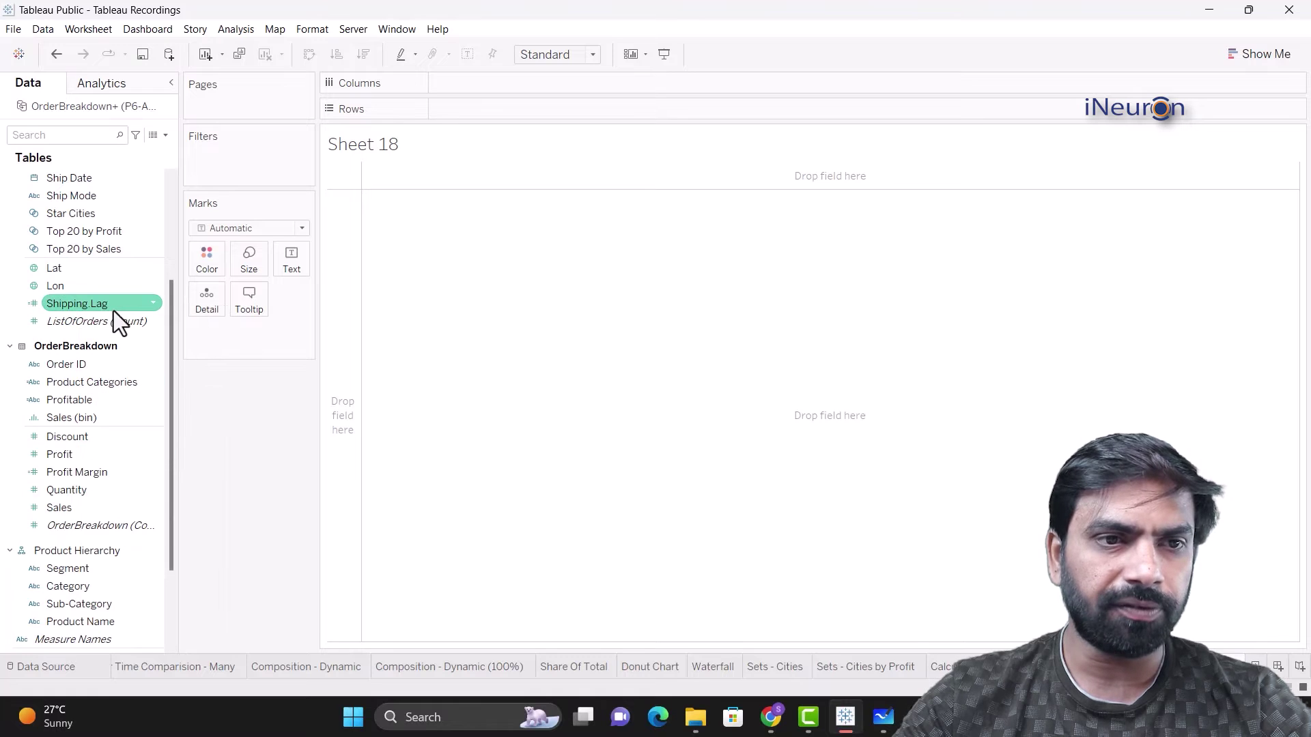
click(114, 310)
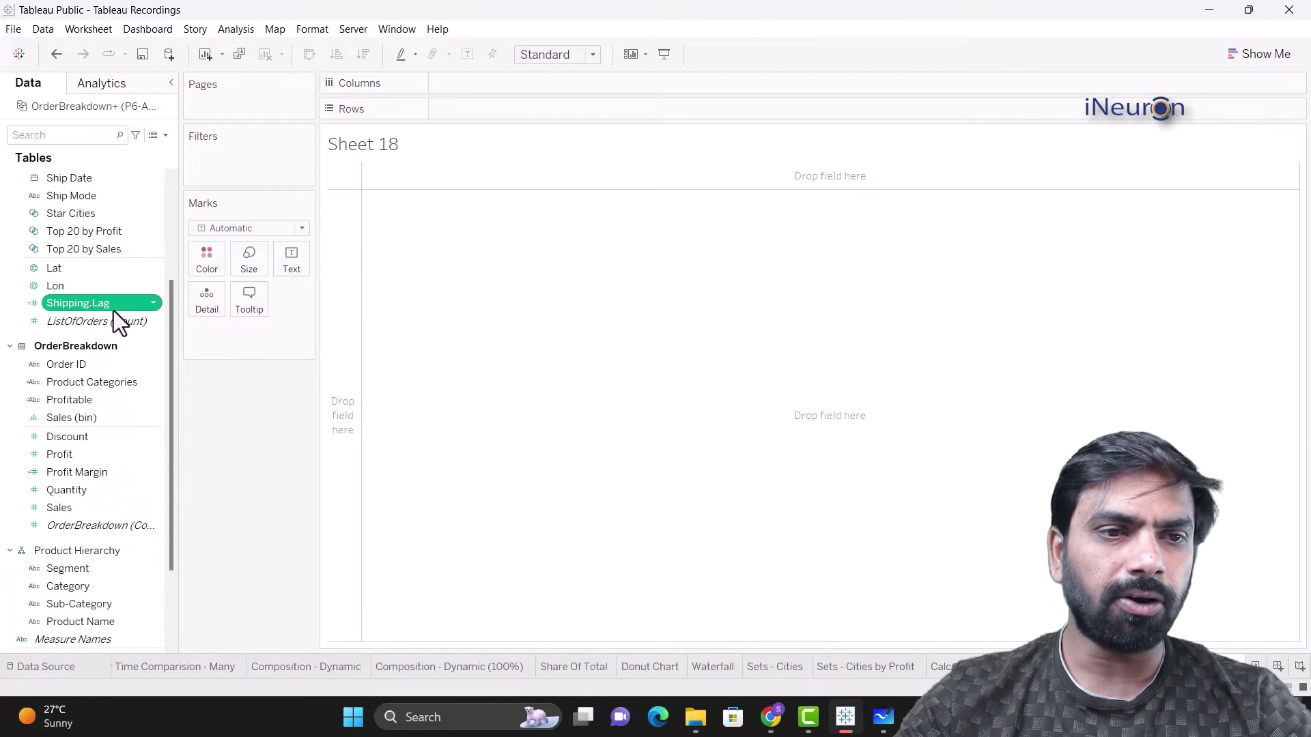
click(113, 310)
key(Left)
key(Left)
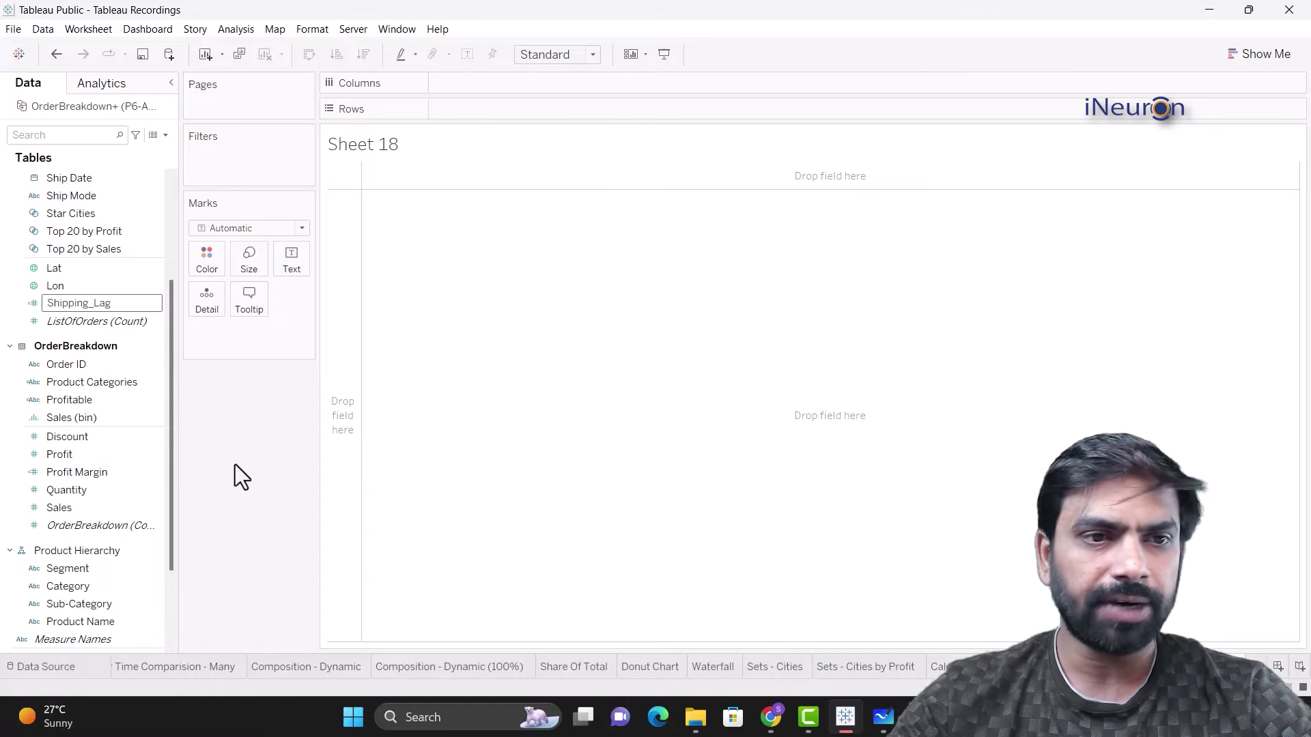
key(Return)
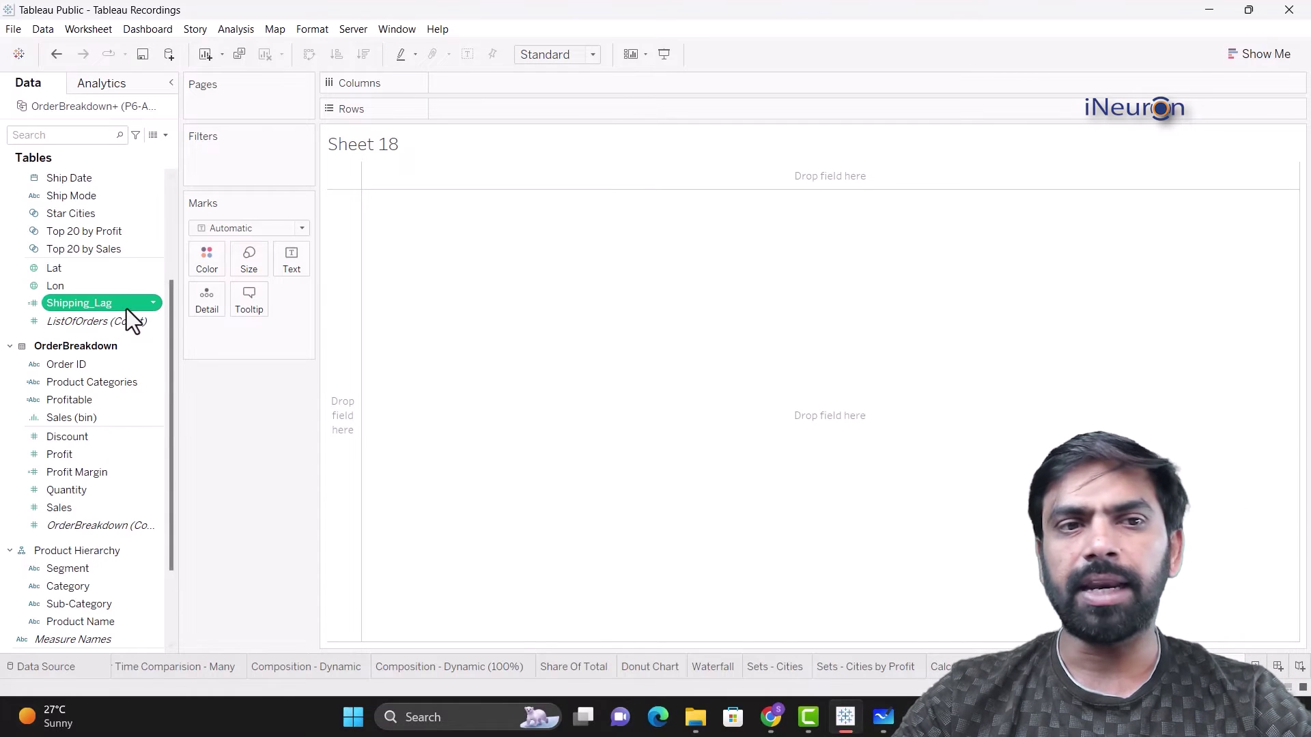
click(153, 306)
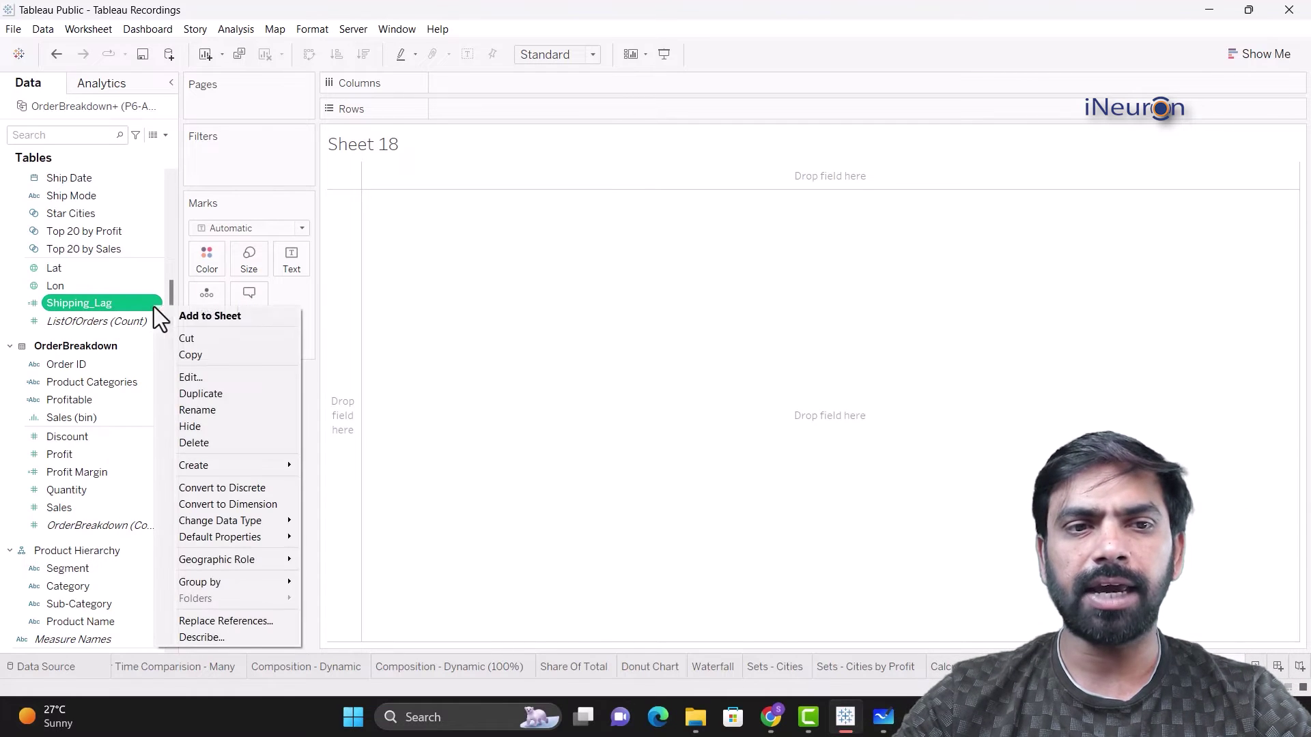
click(207, 377)
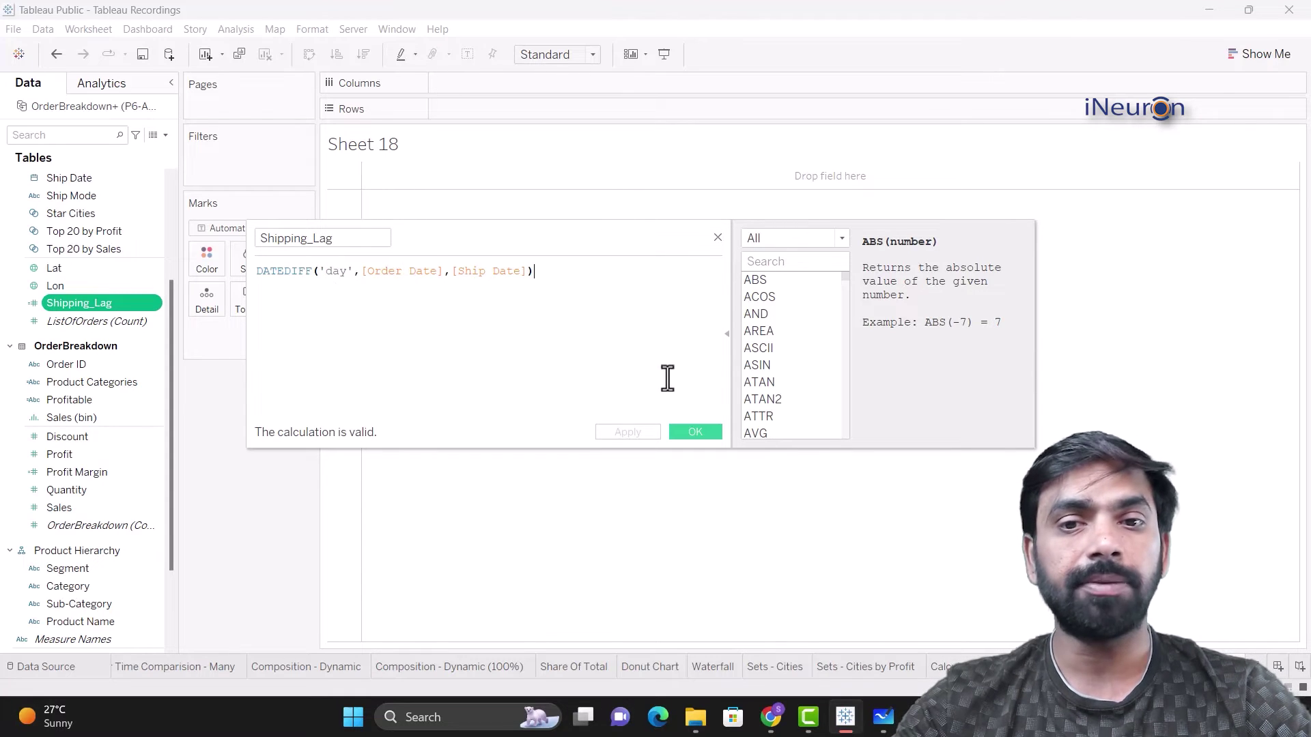
click(693, 432)
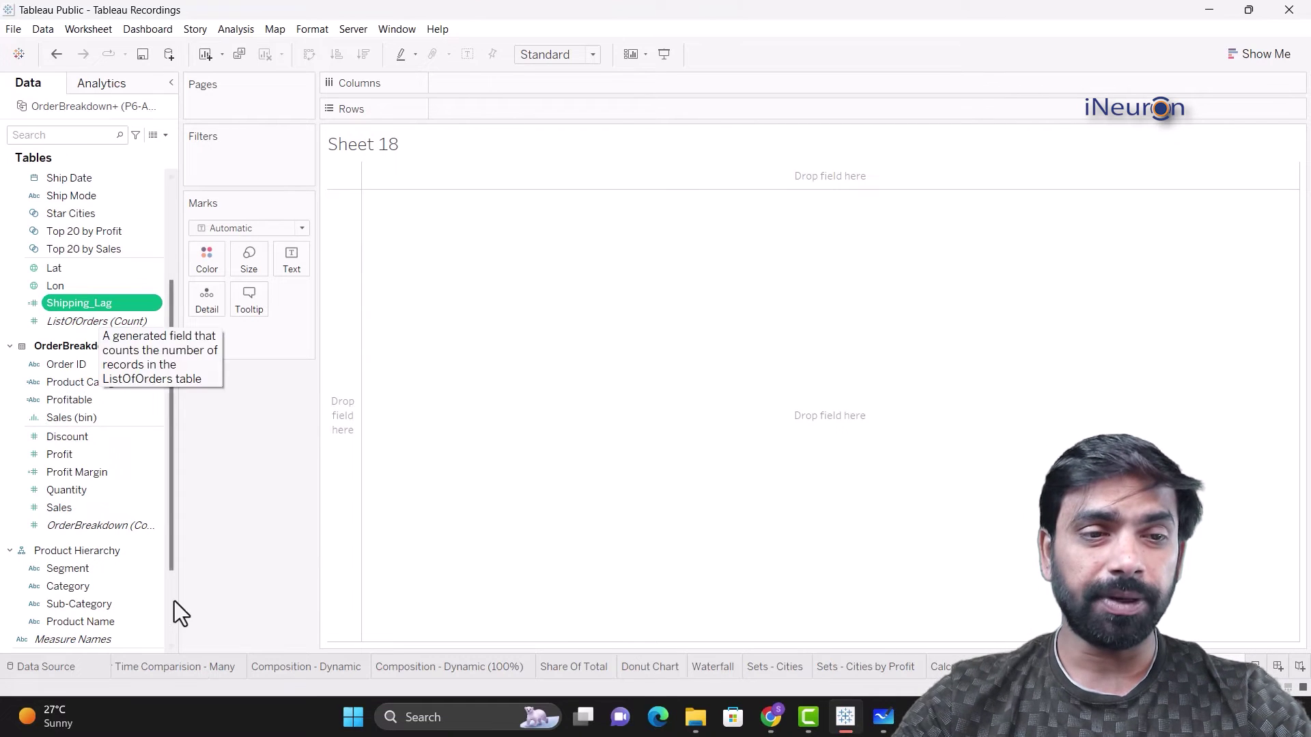
Build a Europe symbol map from City and Shipping_Lag with circles sized by SUM(Shipping_Lag)
scroll(89, 495, down, 2)
scroll(89, 494, up, 7)
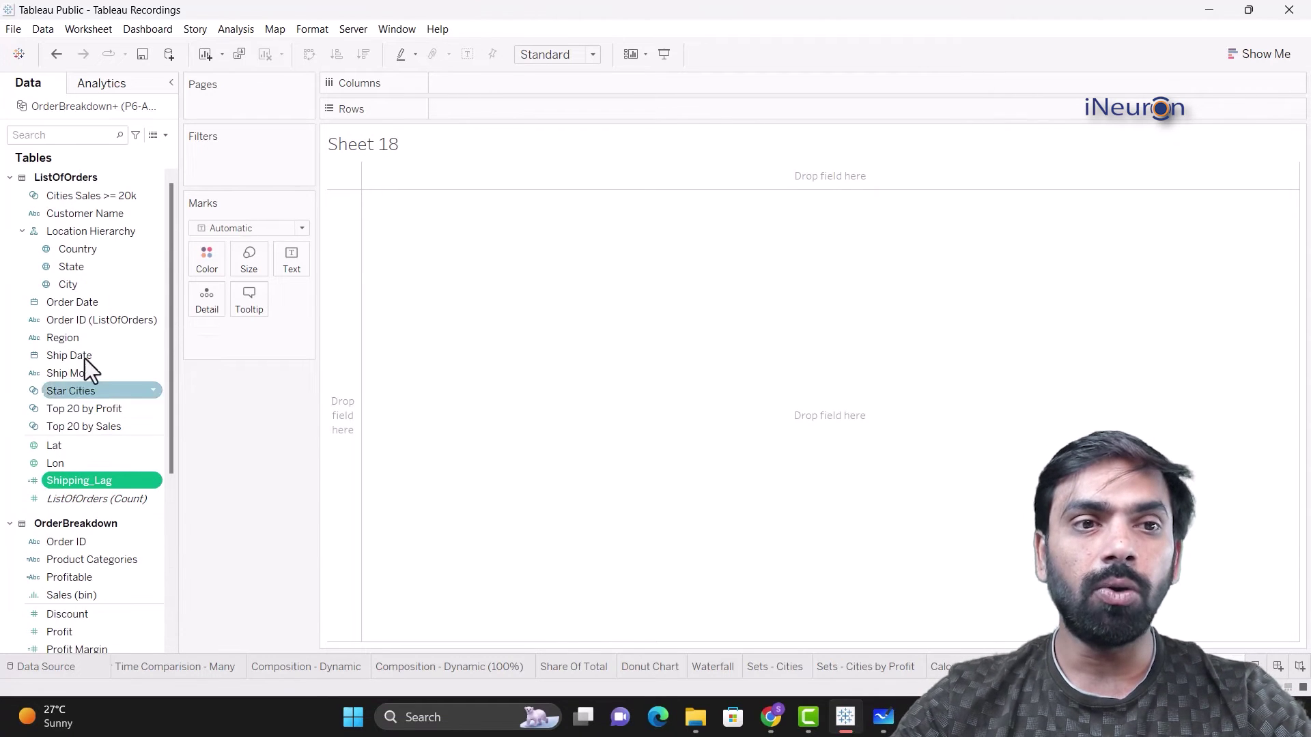
click(89, 282)
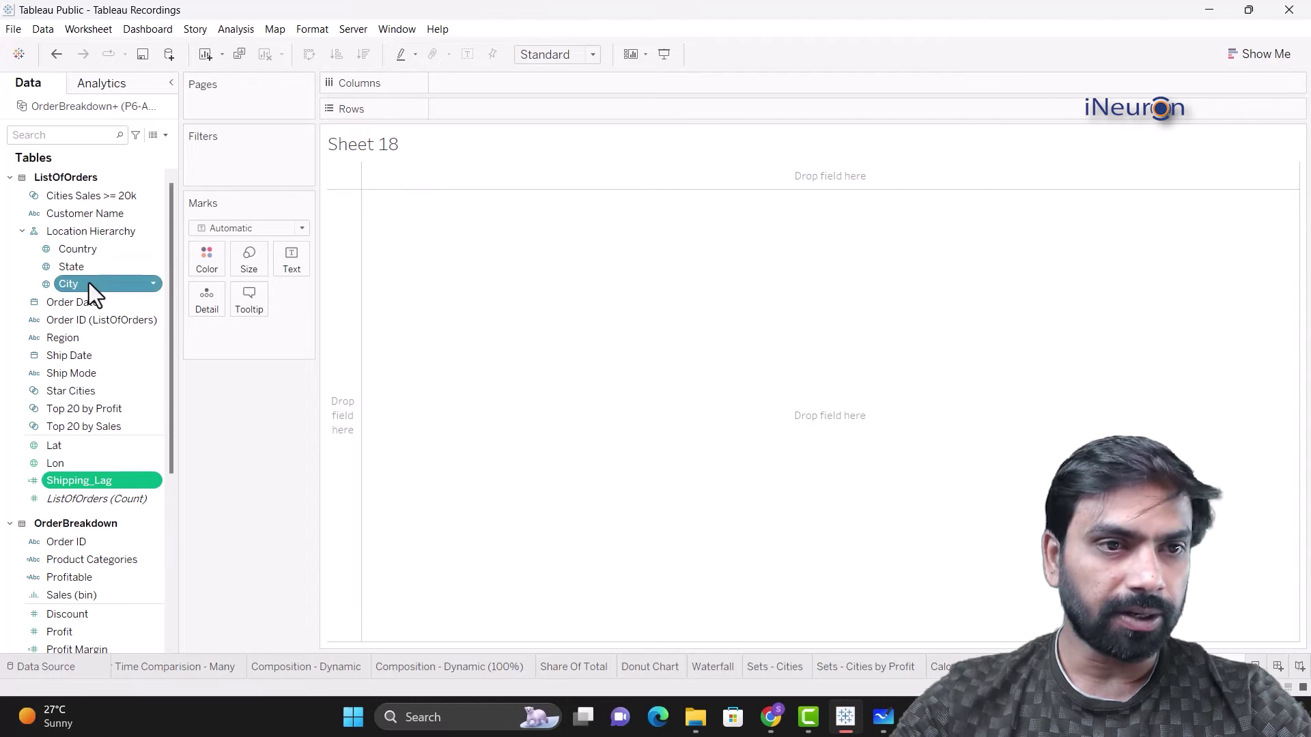
click(1270, 56)
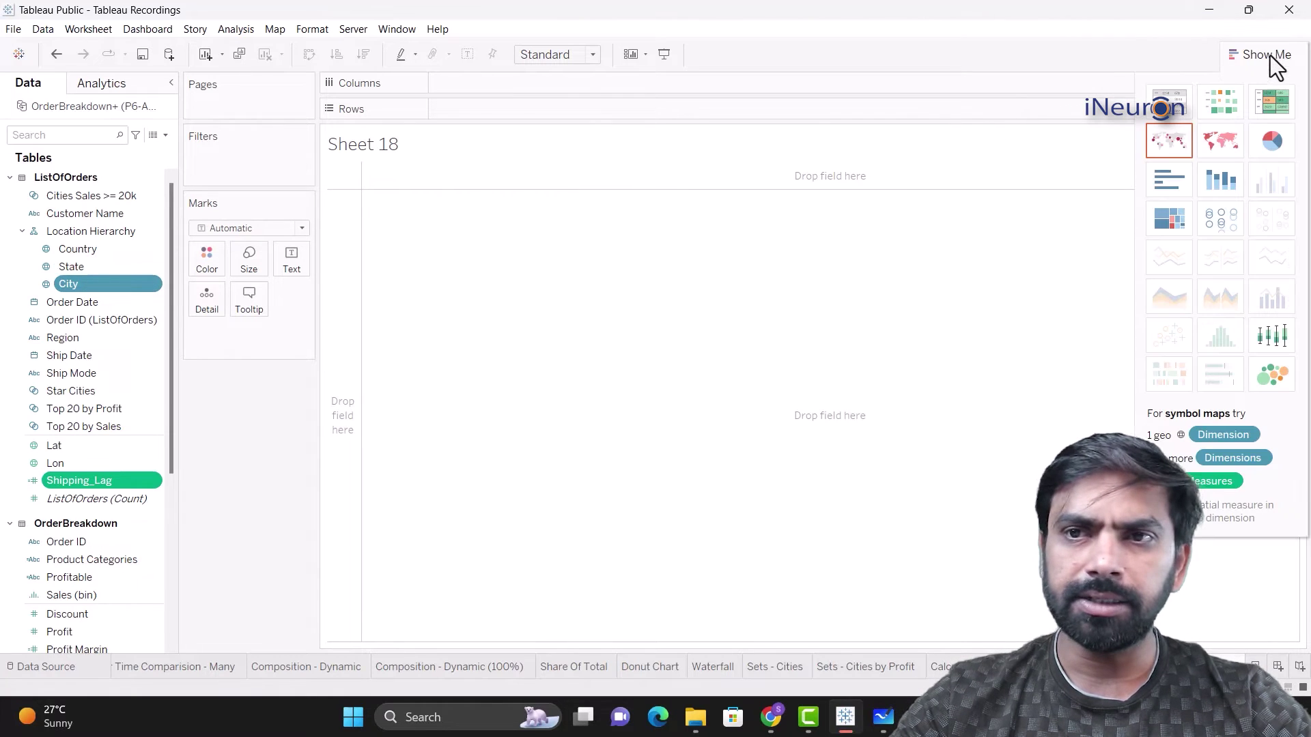
click(1167, 141)
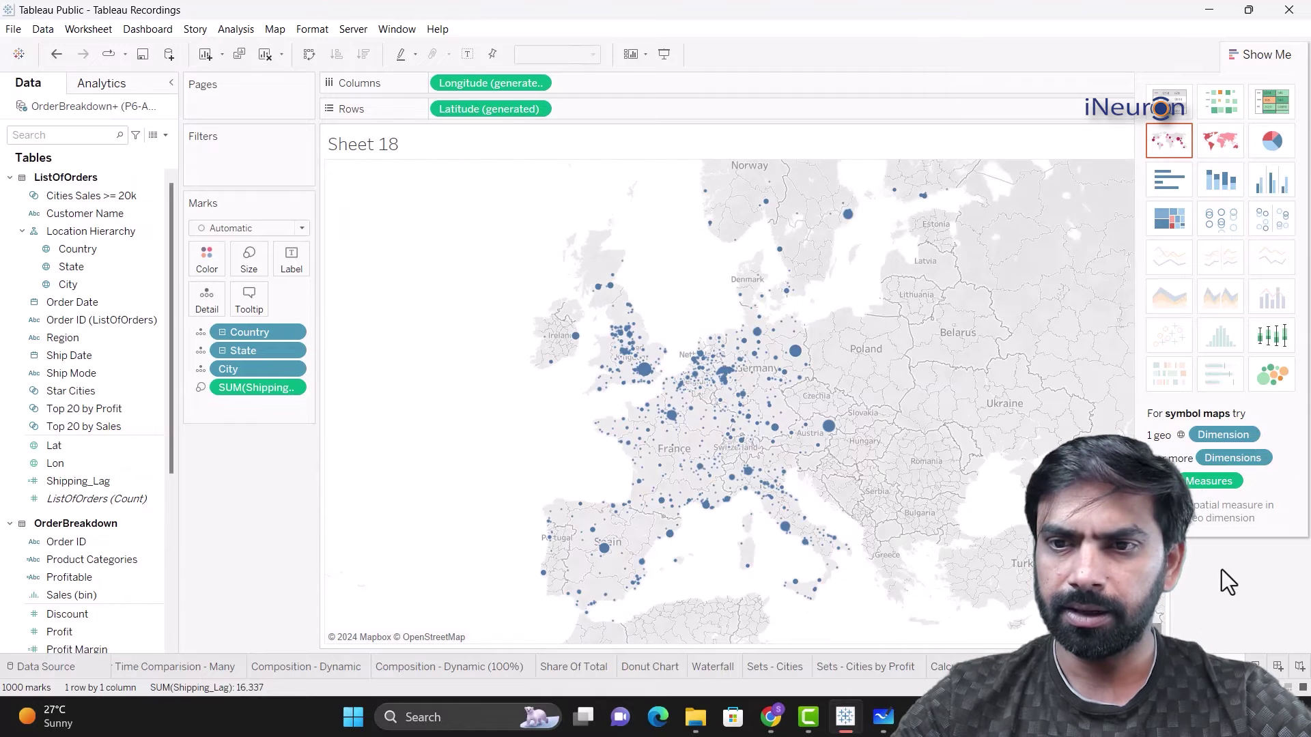
click(1275, 58)
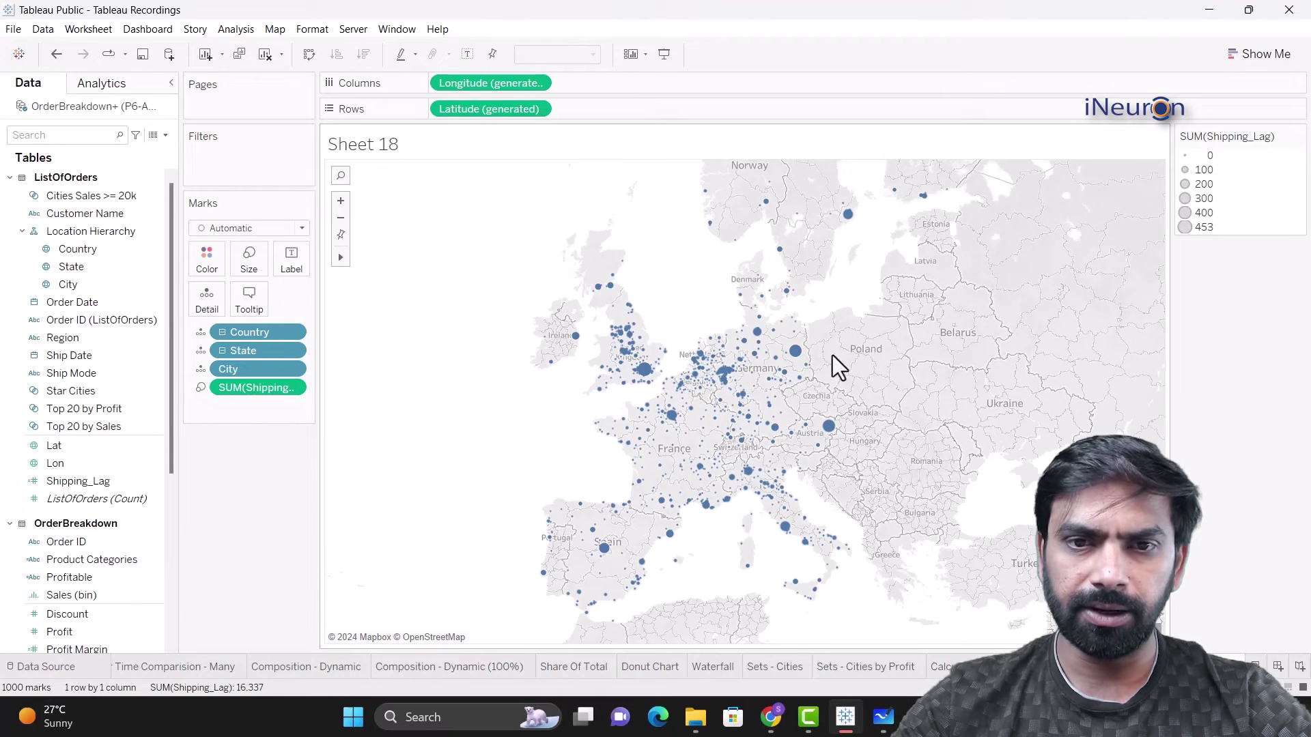
mouse_move(644, 372)
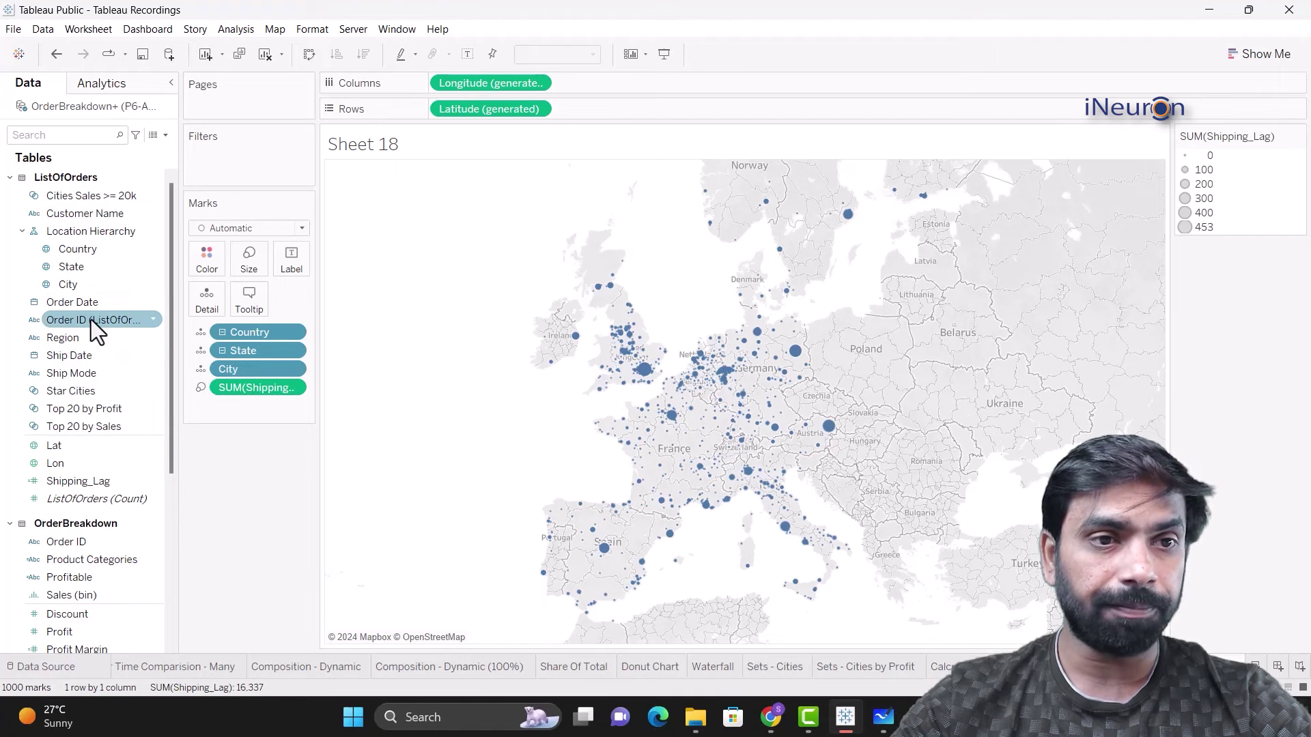
scroll(92, 319, down, 3)
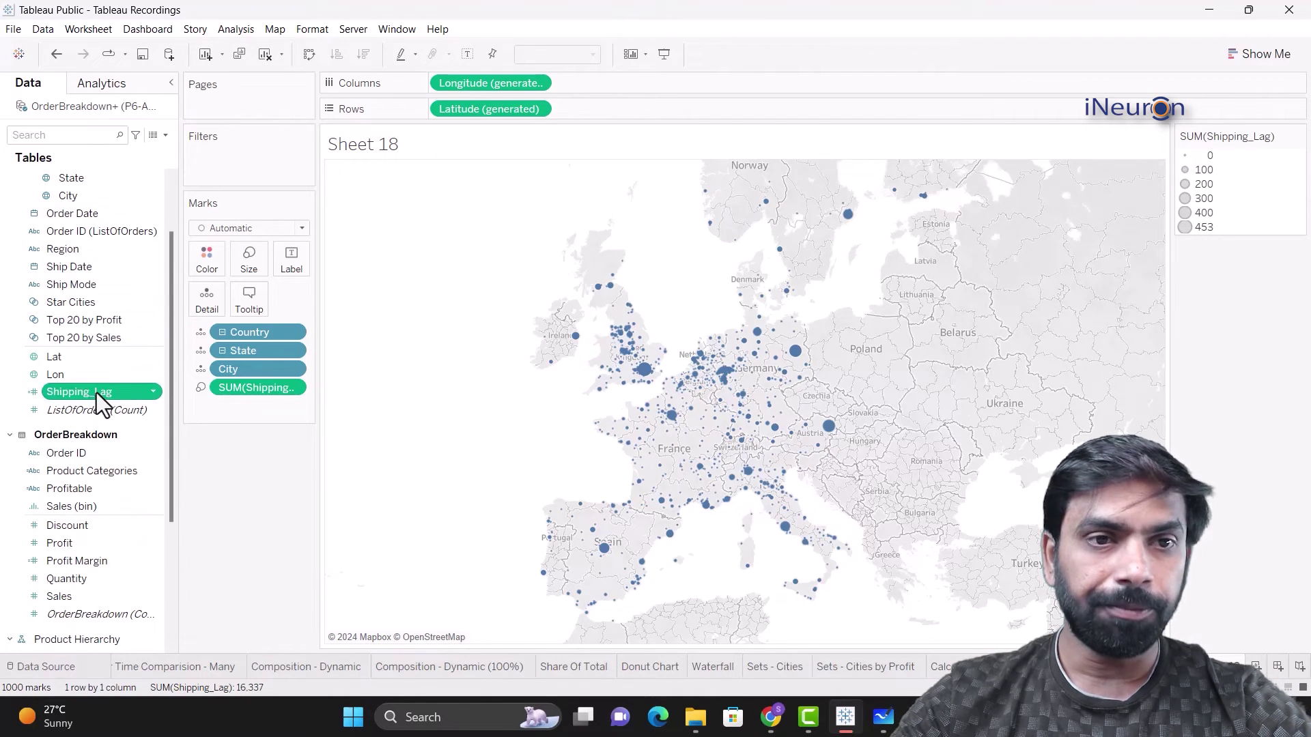
Colour the circles by Shipping_Lag with a reversed Red-Green Diverging palette, green low, red high
drag(96, 392, 215, 256)
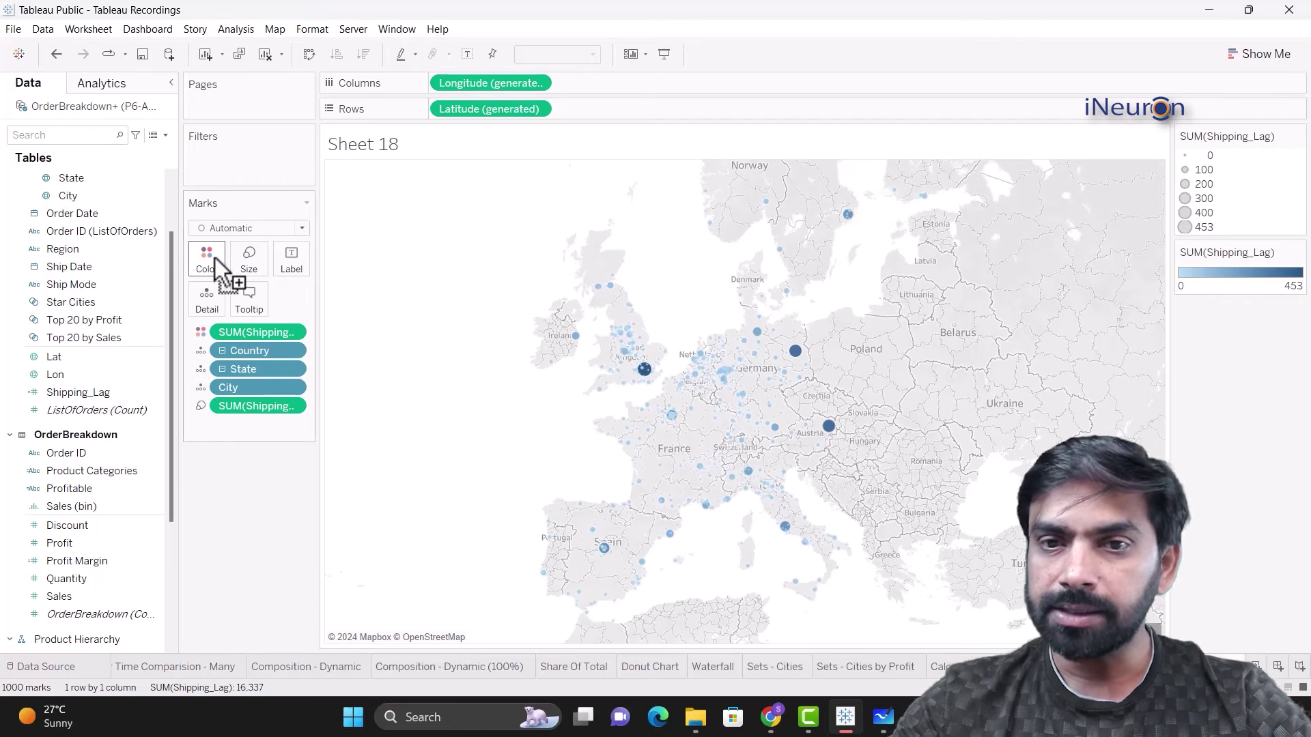
click(1297, 253)
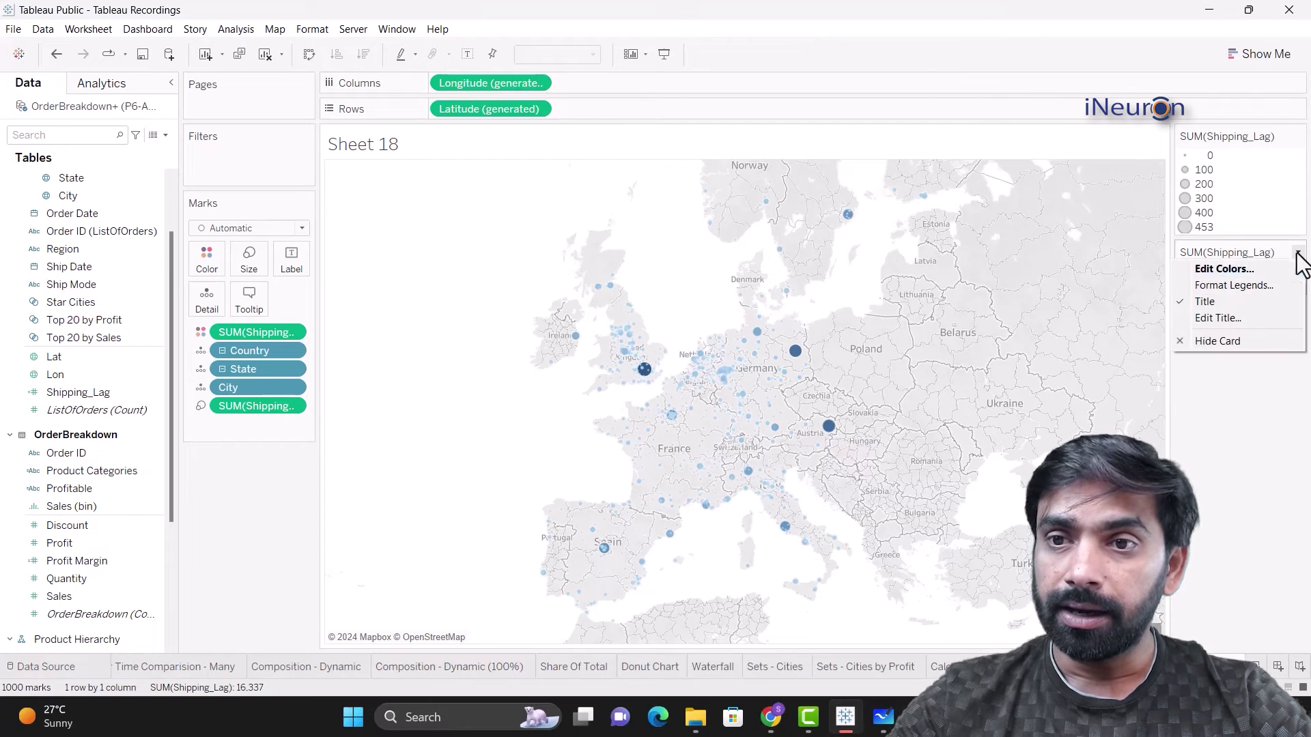
click(1222, 270)
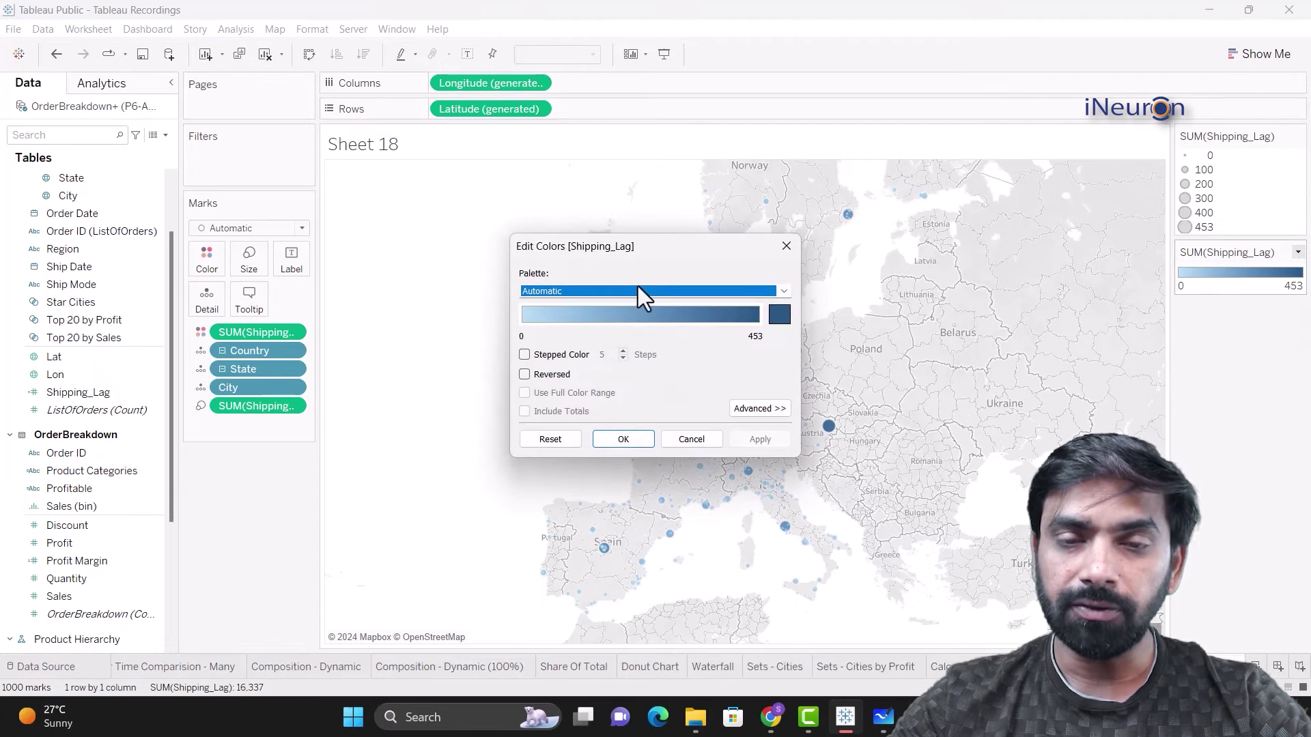
click(789, 294)
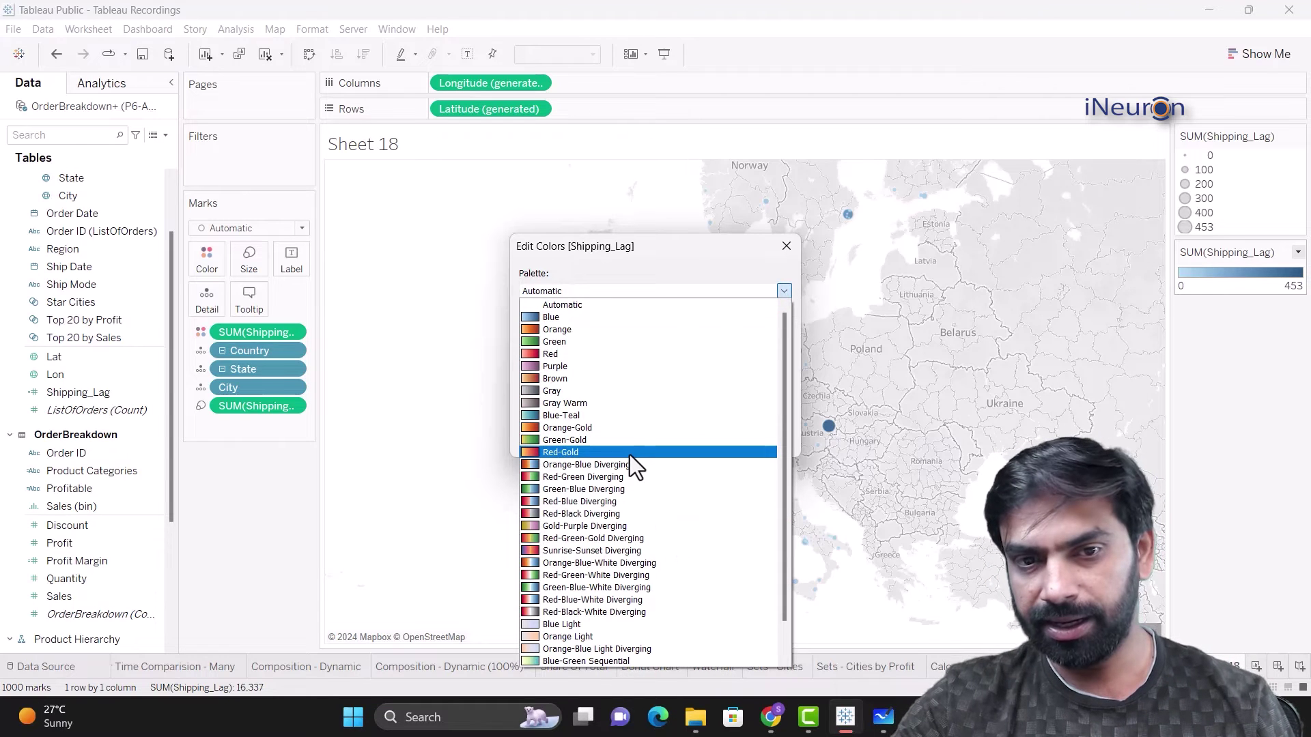
click(616, 478)
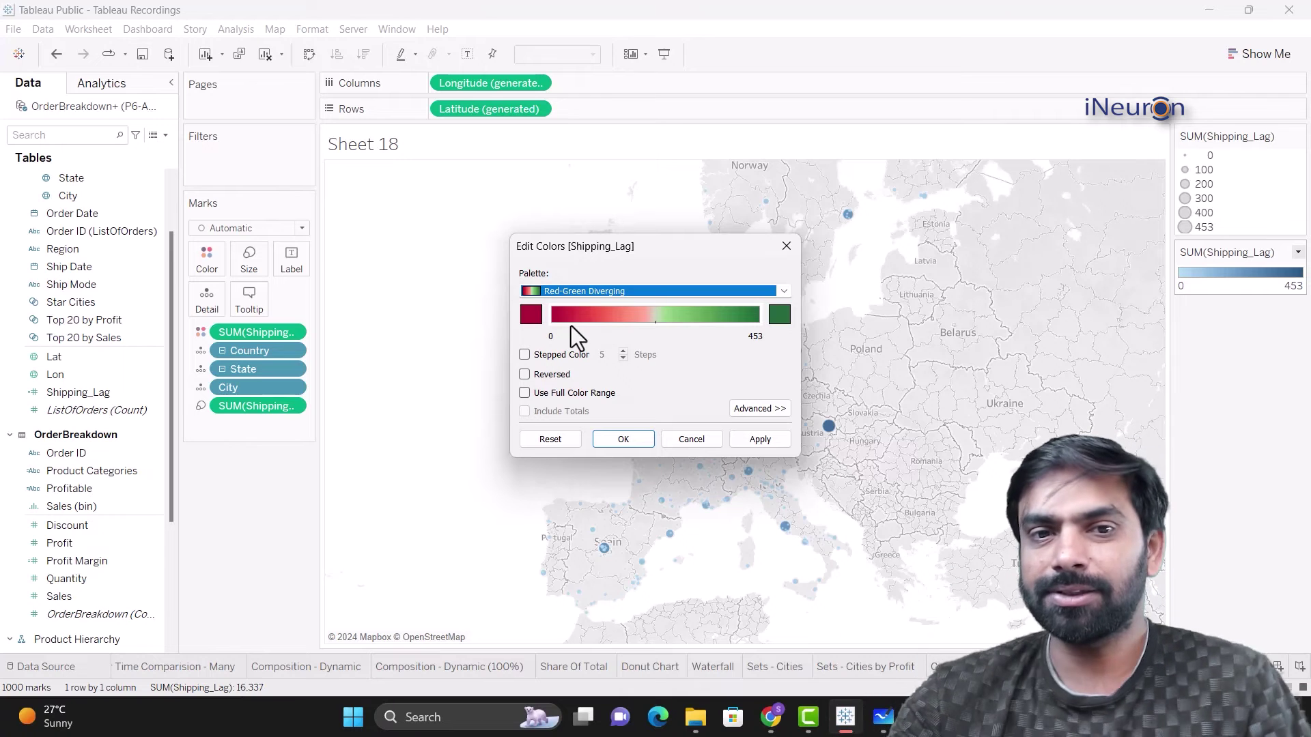
click(525, 375)
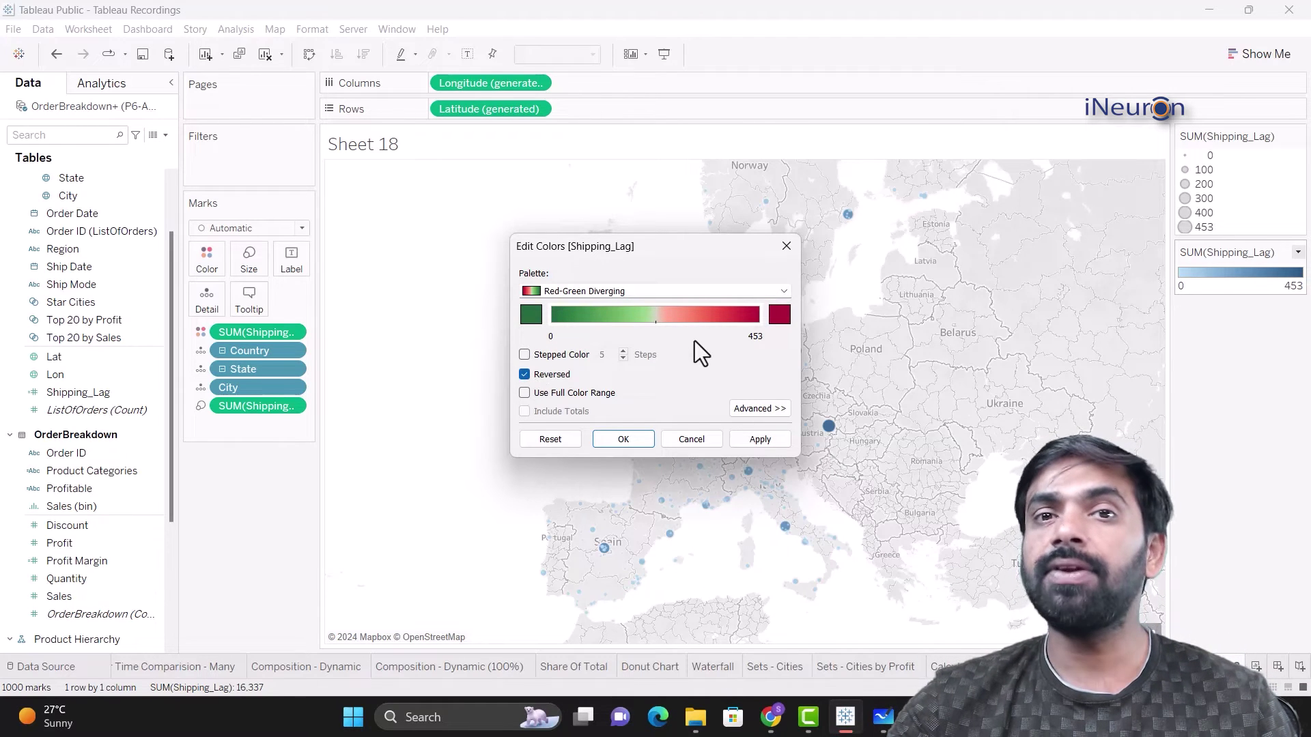
click(623, 439)
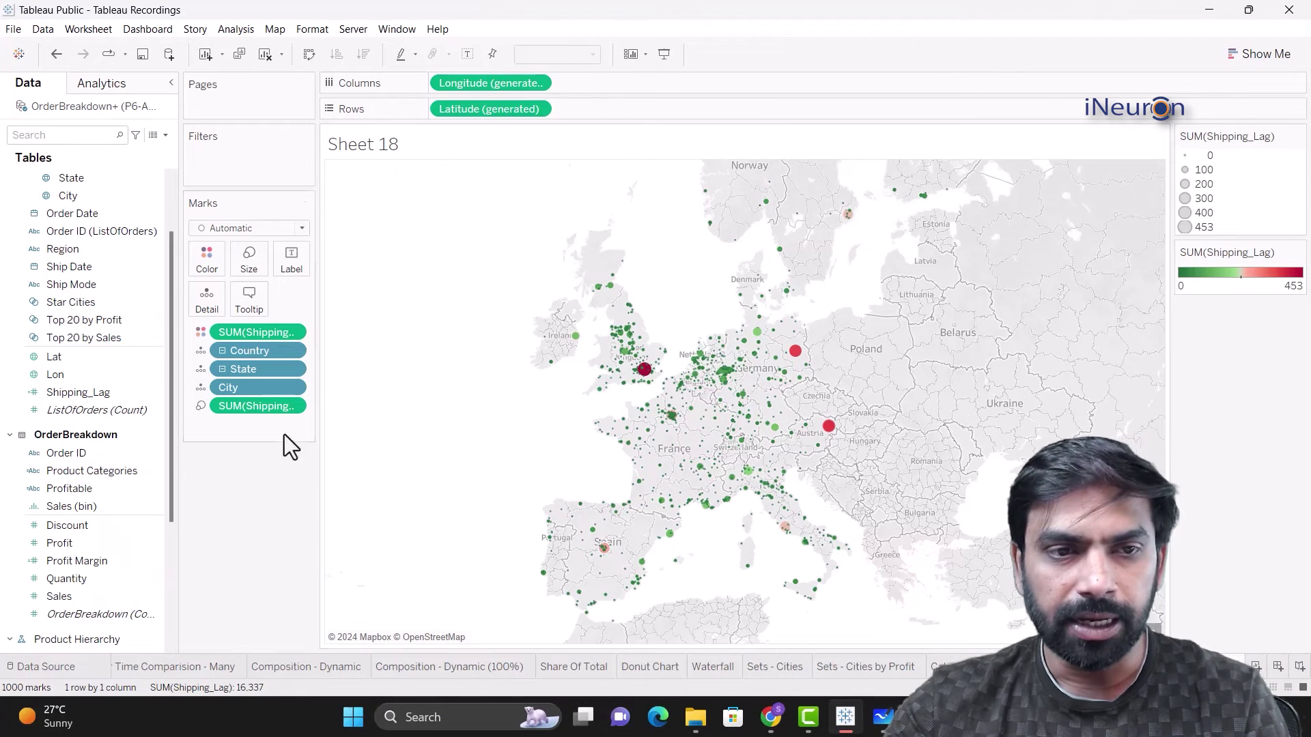
Change both the colour and size Shipping_Lag pills from Sum to Average, giving a 0–7 scale
click(298, 329)
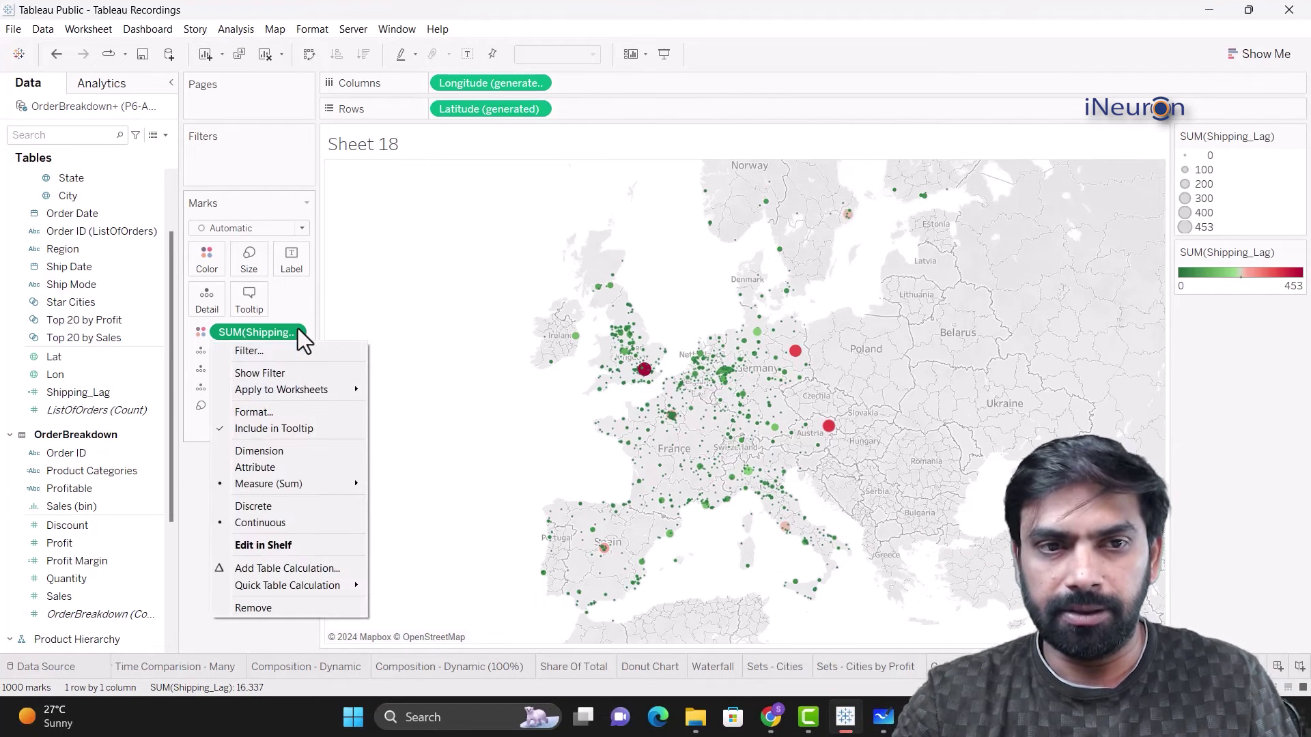
mouse_move(300, 485)
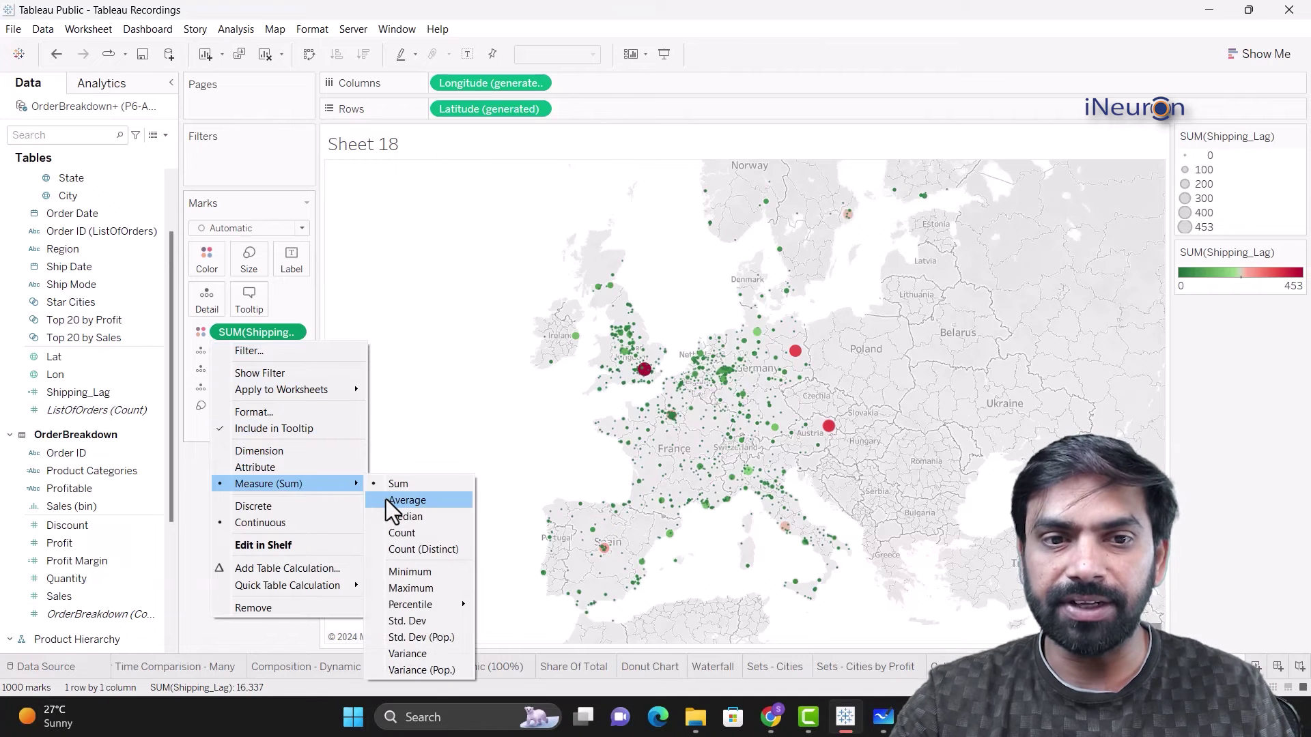
click(403, 500)
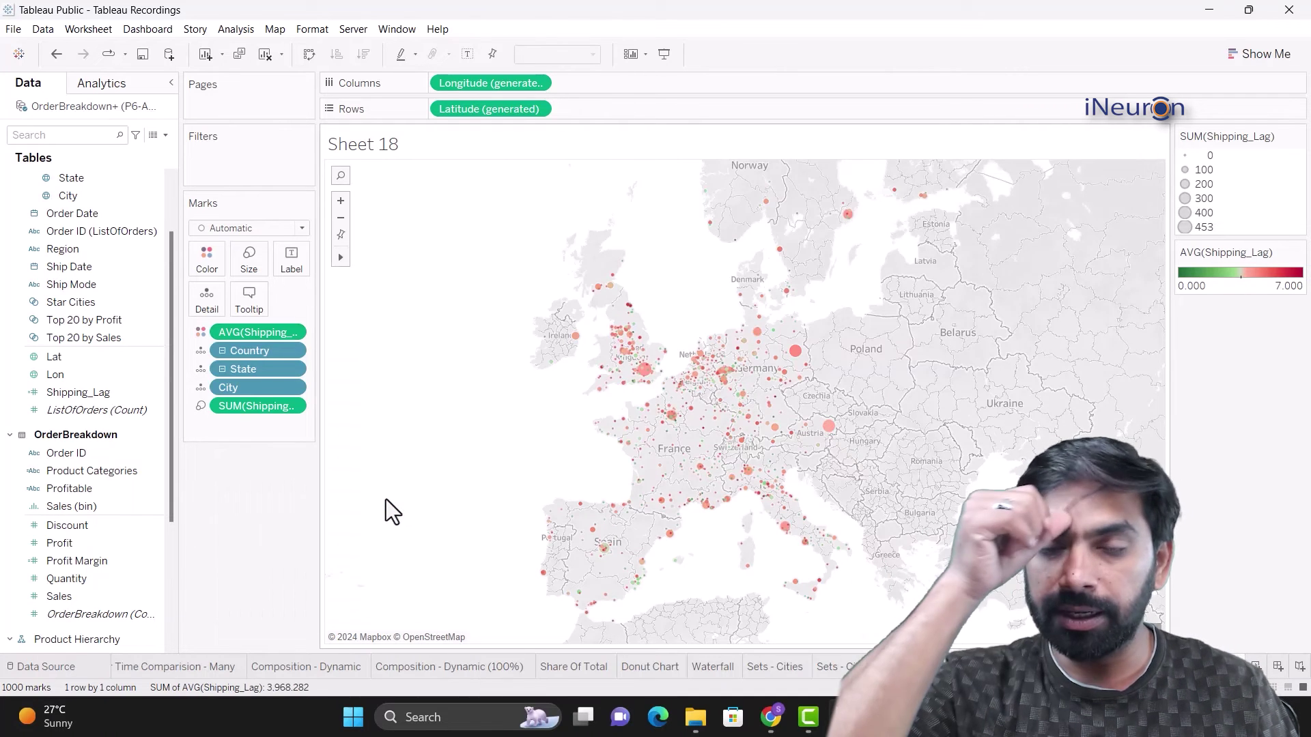
click(297, 409)
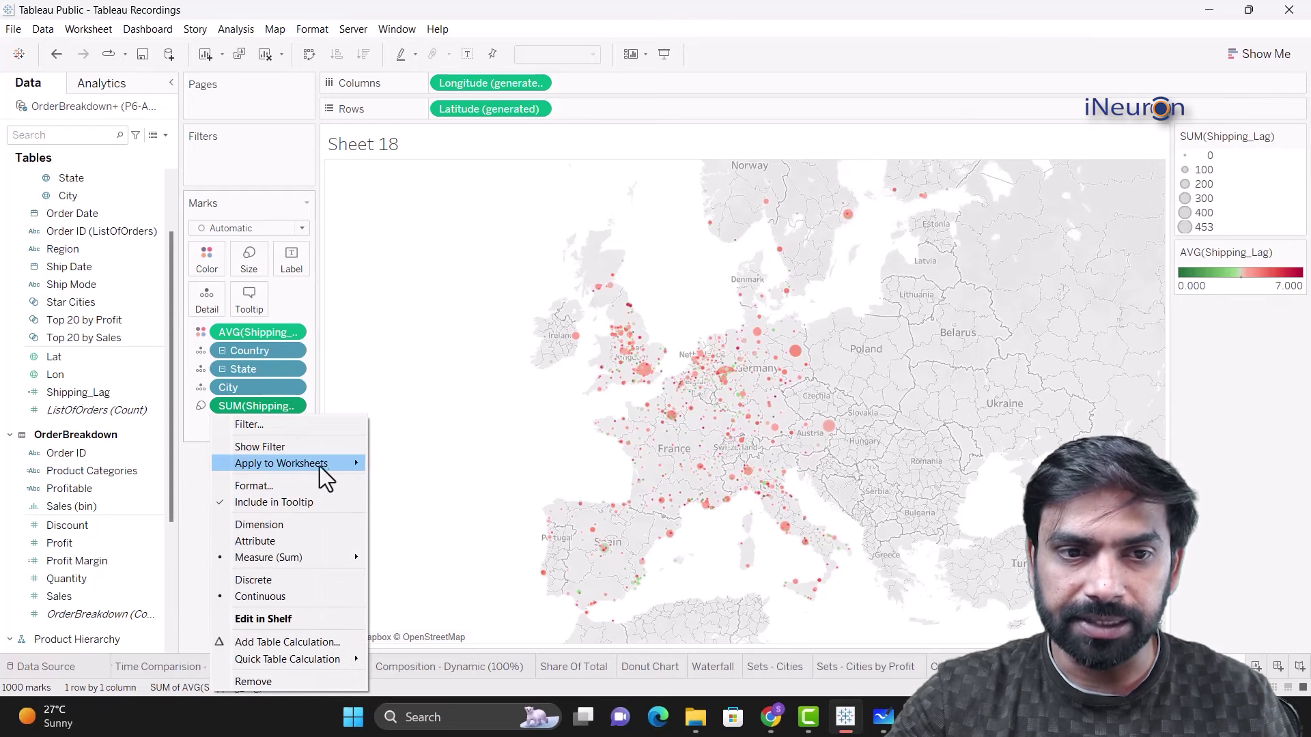
mouse_move(329, 466)
mouse_move(315, 556)
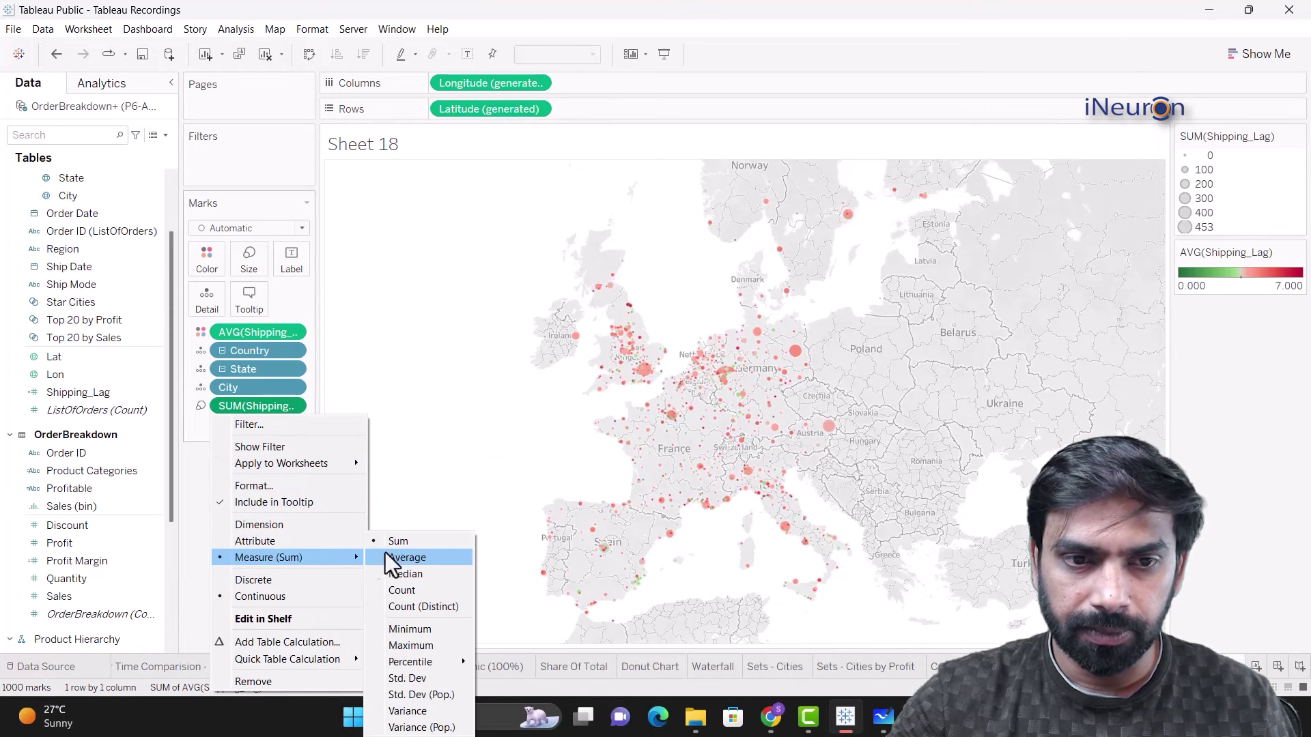
click(430, 557)
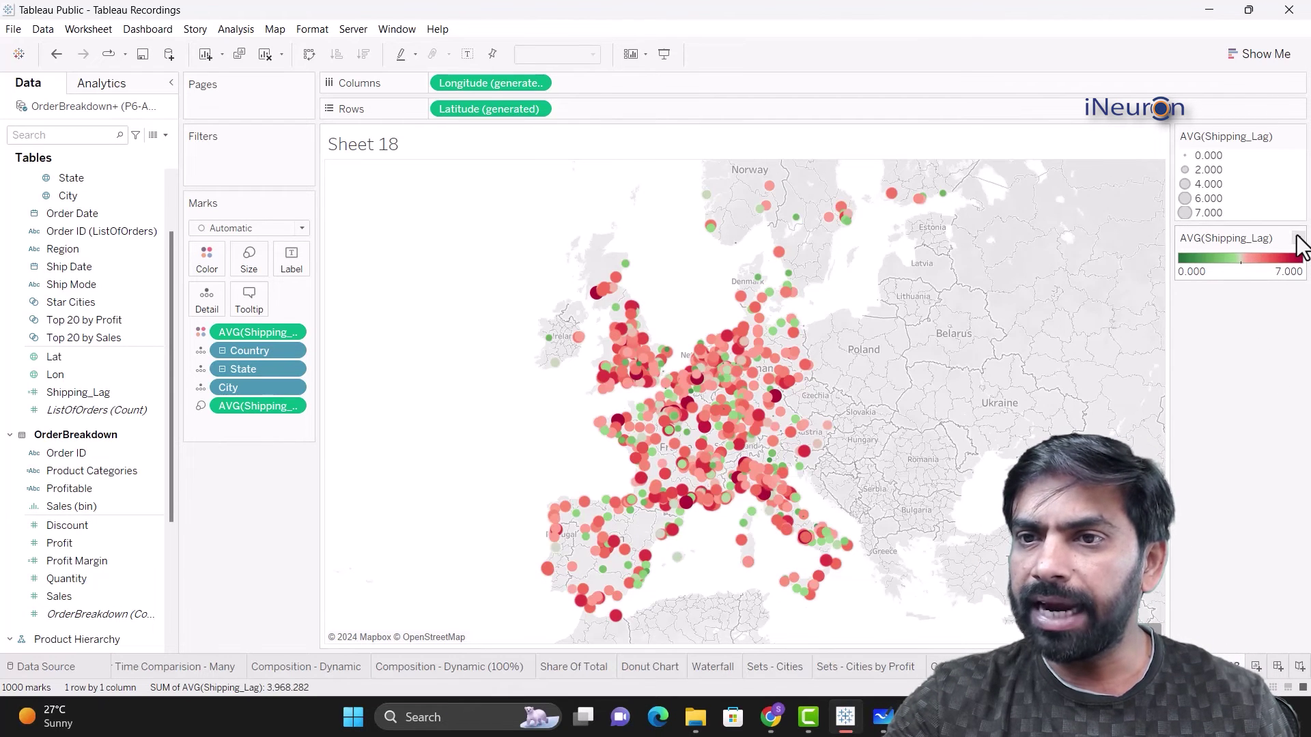
Centre the reversed red-green colour scale at 4.5 through Edit Colors' advanced options
click(1297, 246)
click(1236, 245)
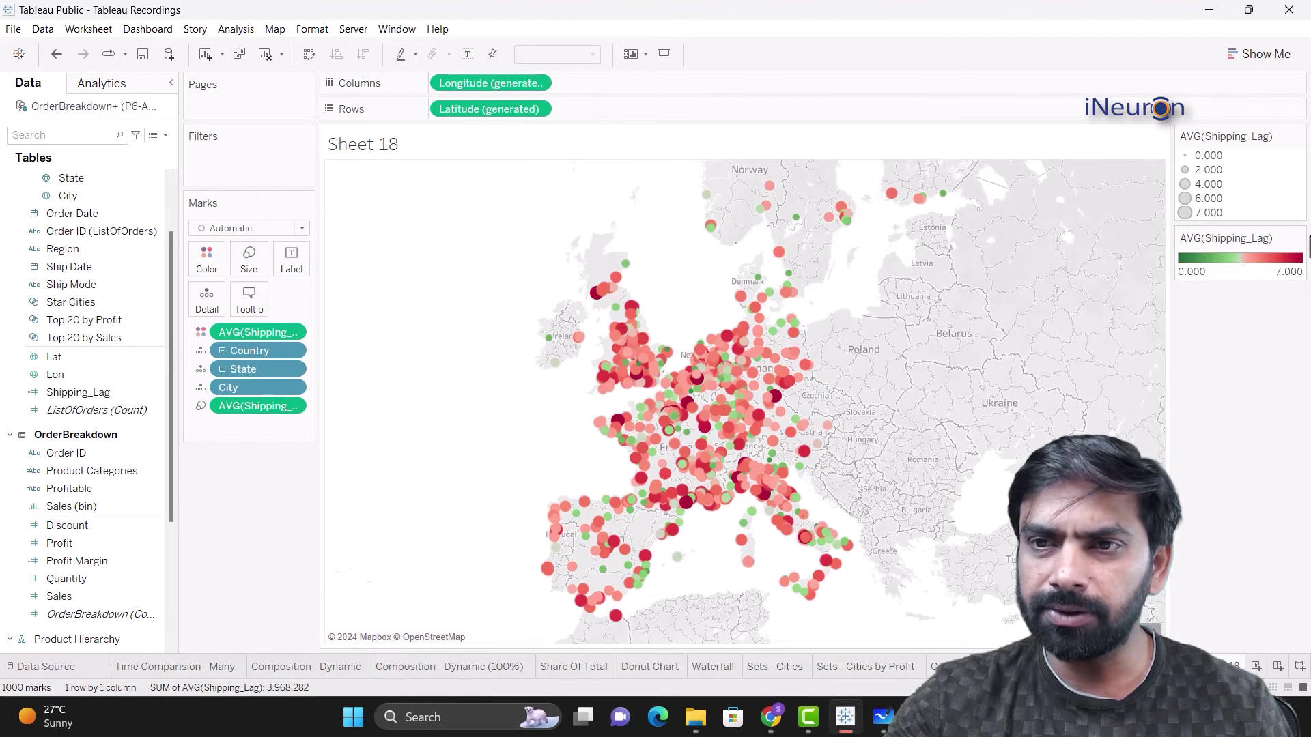
click(1297, 239)
click(1249, 256)
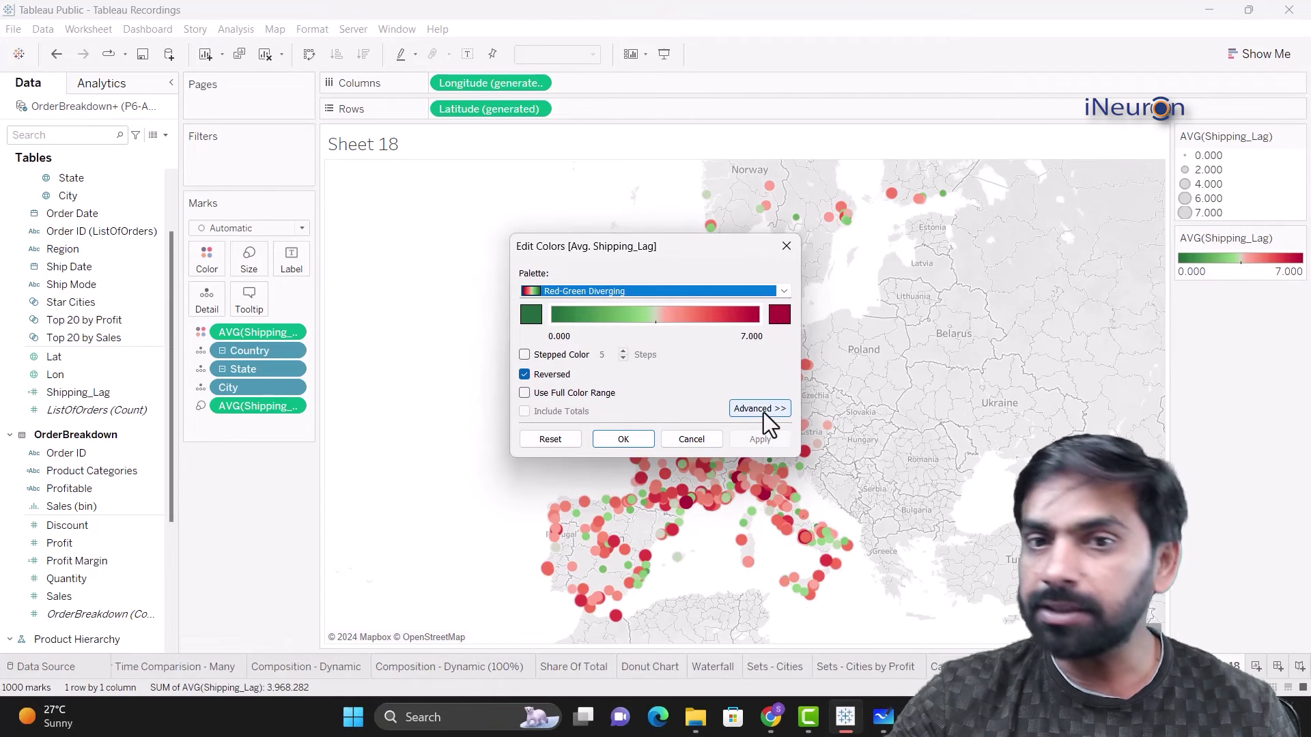
click(760, 409)
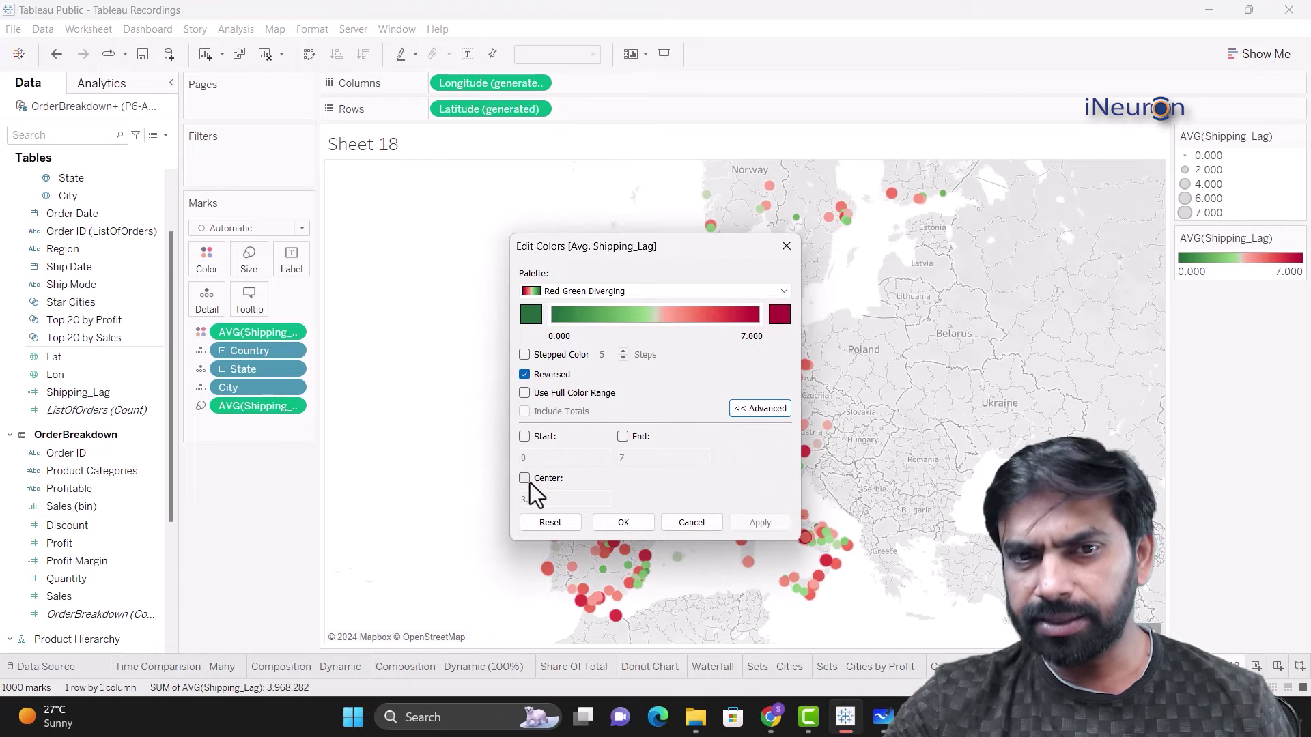
click(524, 478)
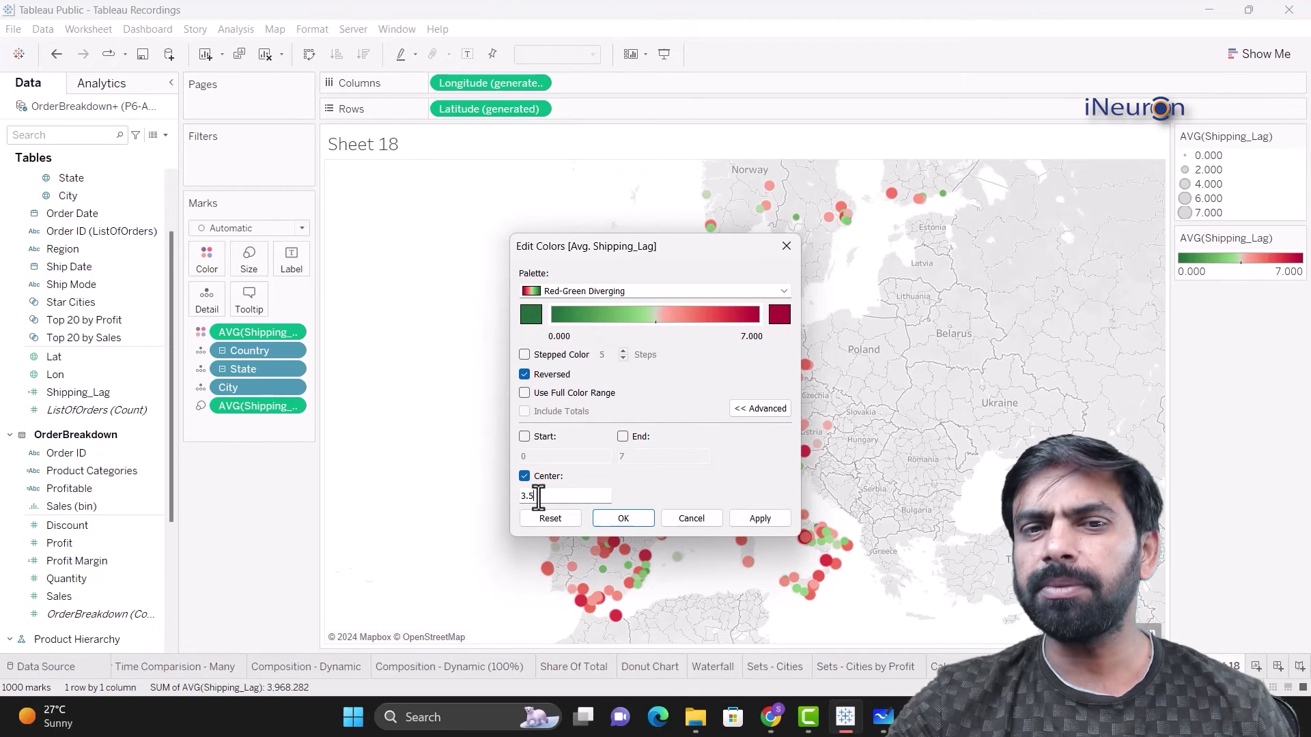
key(BackSpace)
key(BackSpace)
key(BackSpace)
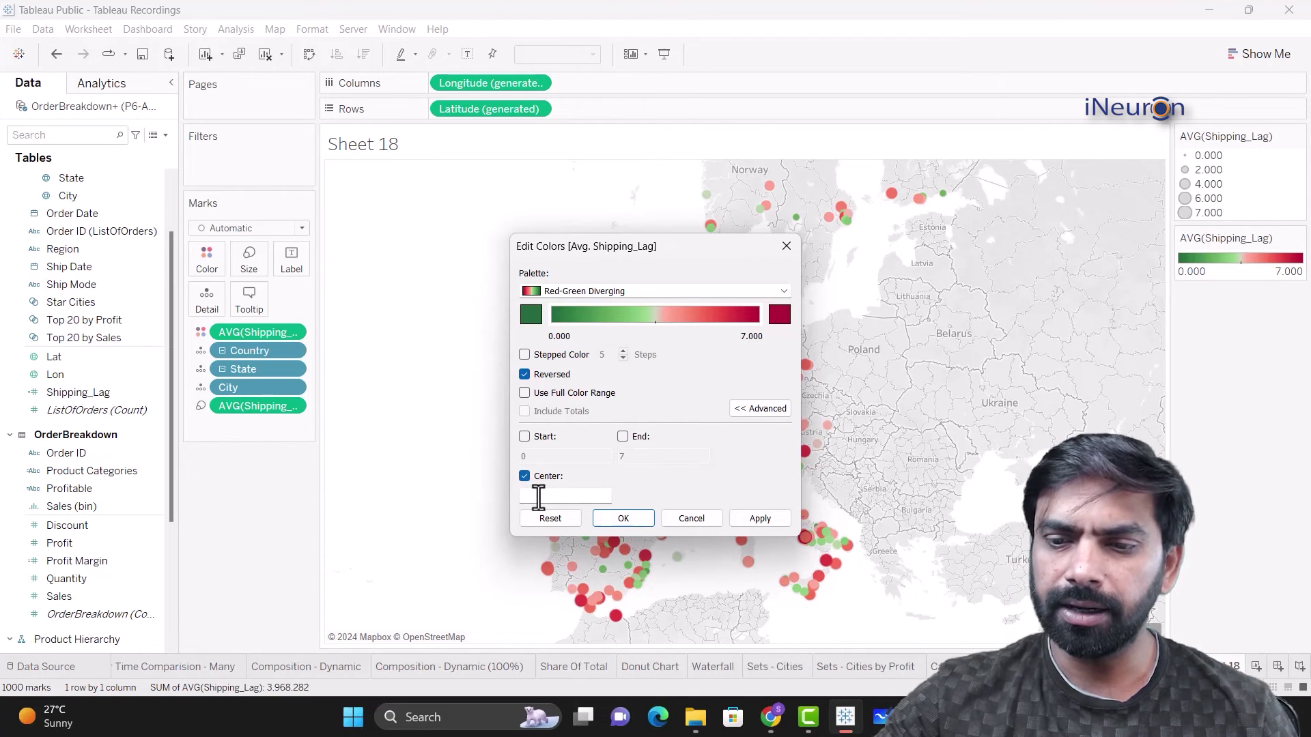
text(4.5)
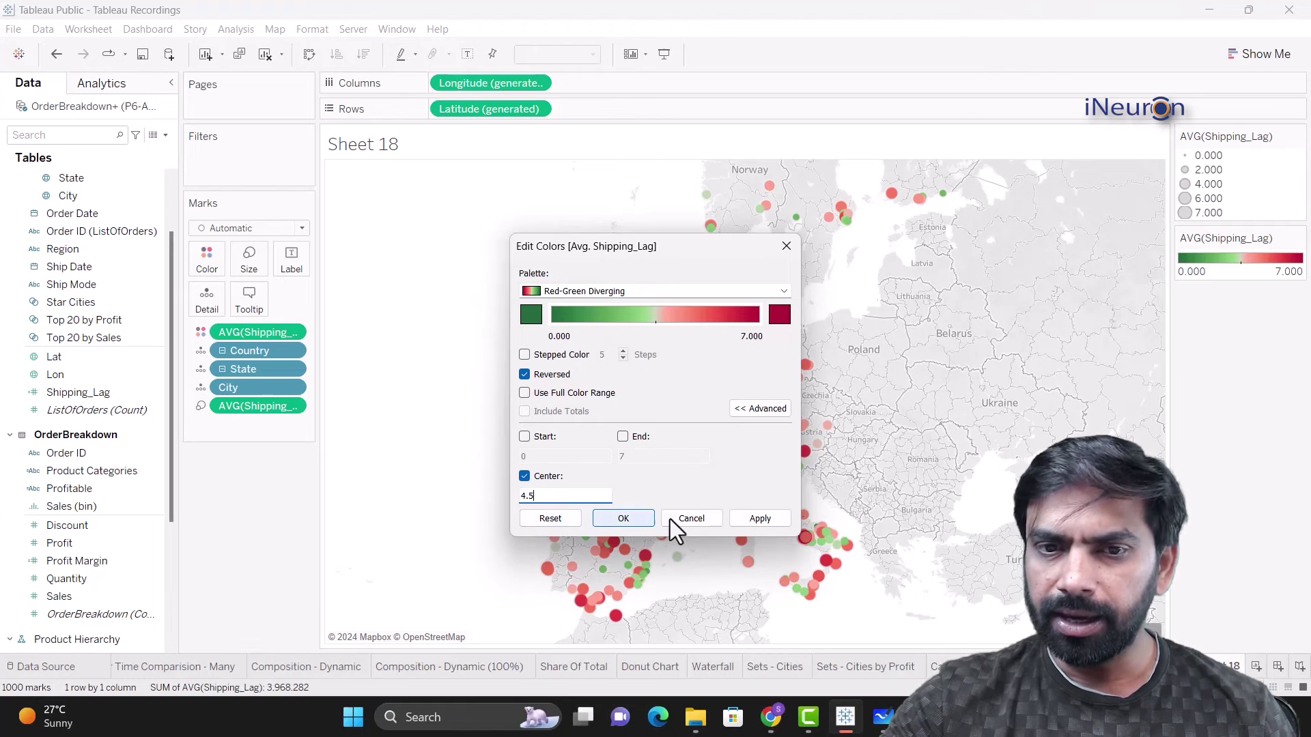
click(744, 524)
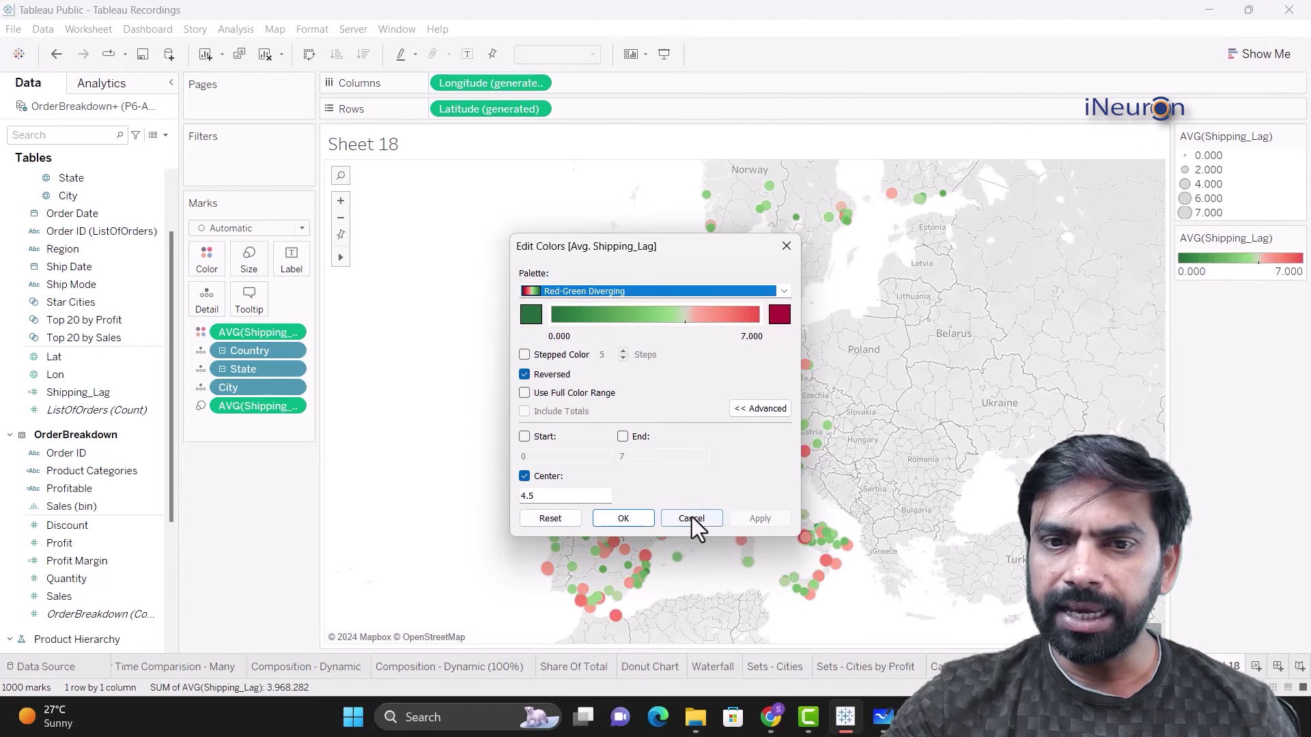
click(617, 520)
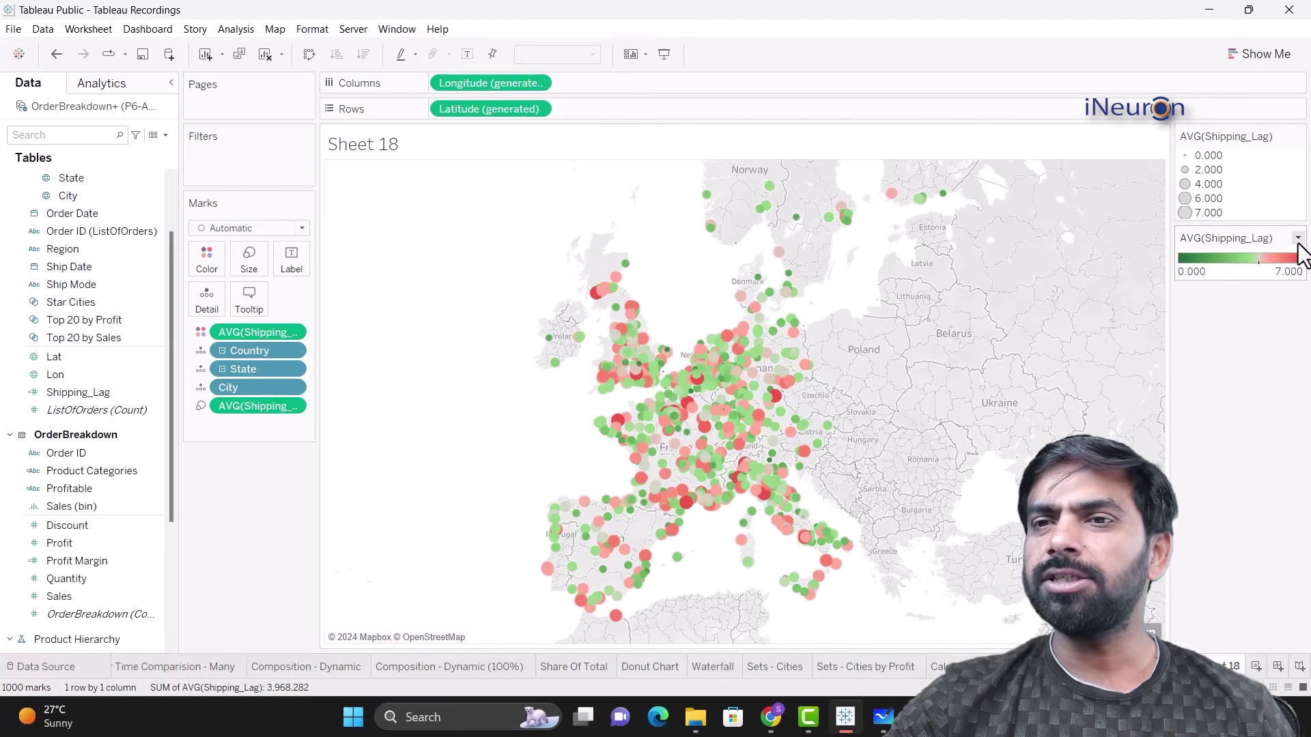
Change the colour scale's centre value from 4.5 to 5
click(1297, 239)
click(1222, 255)
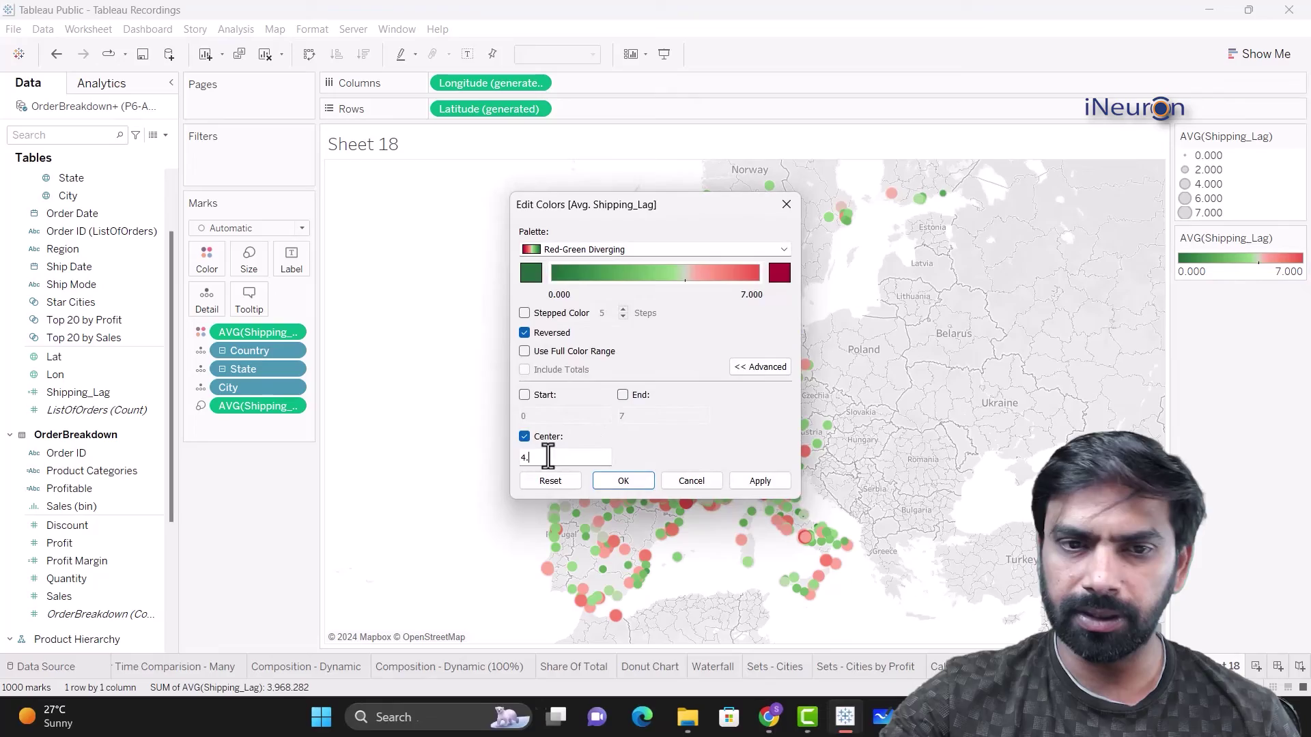
key(BackSpace)
key(BackSpace)
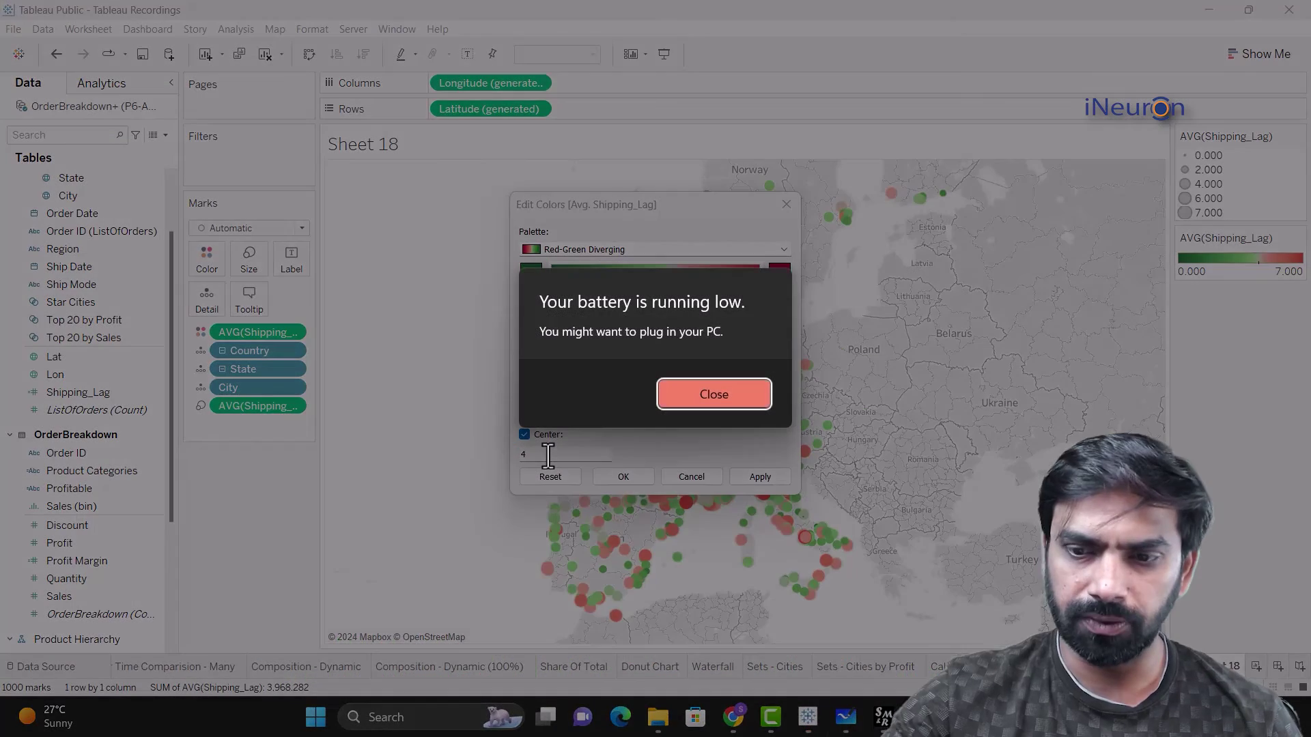
click(698, 398)
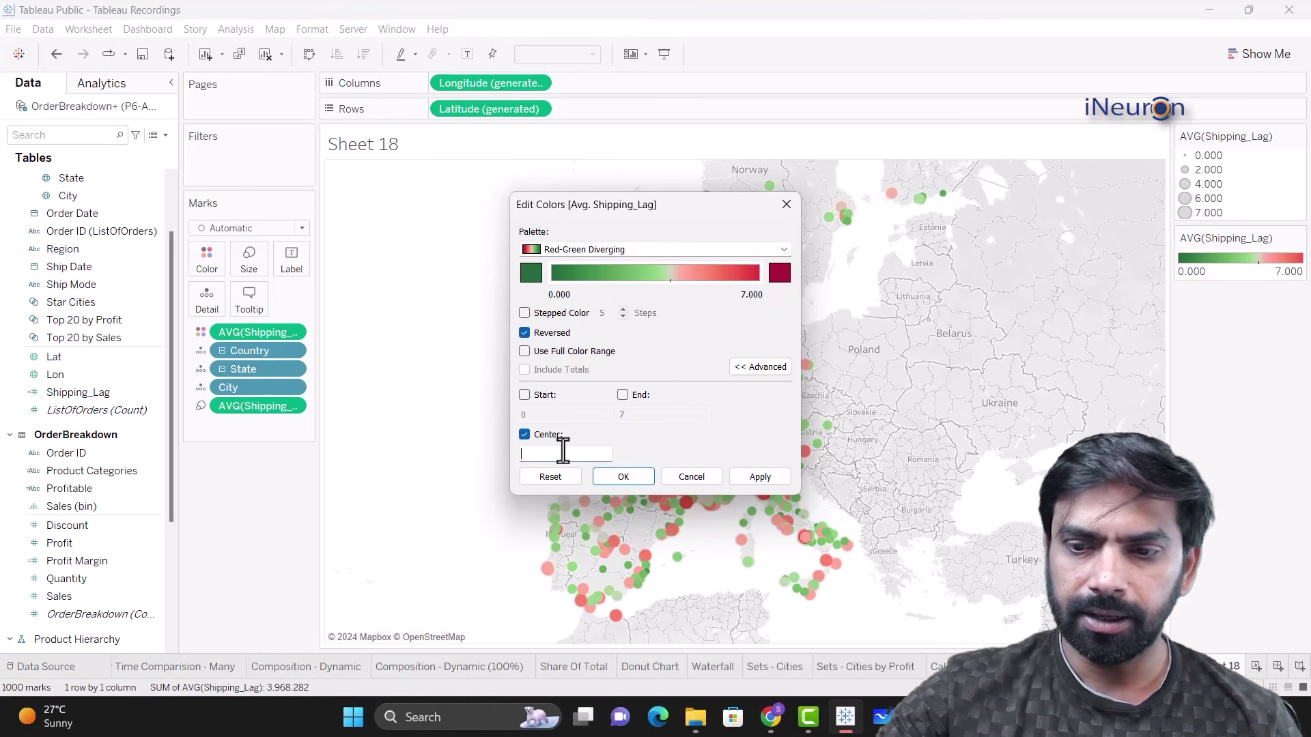
key(BackSpace)
text(5)
click(623, 476)
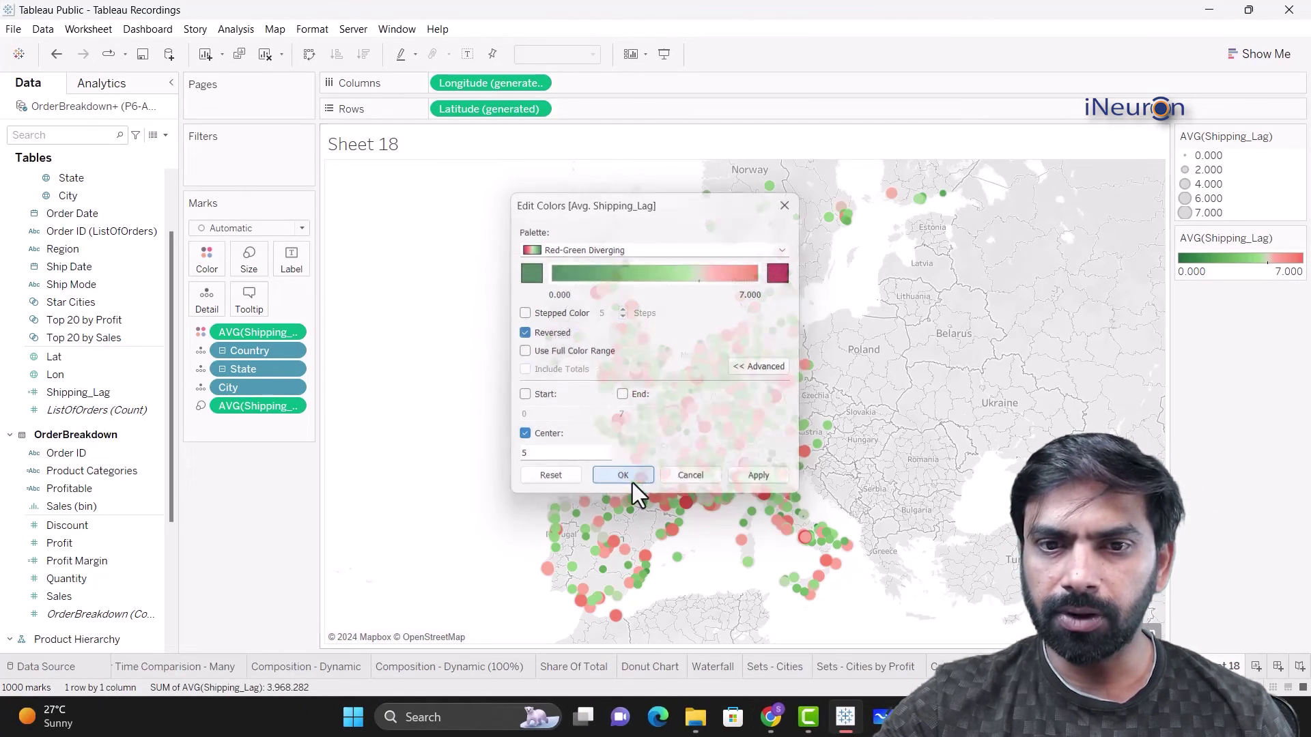
mouse_move(728, 344)
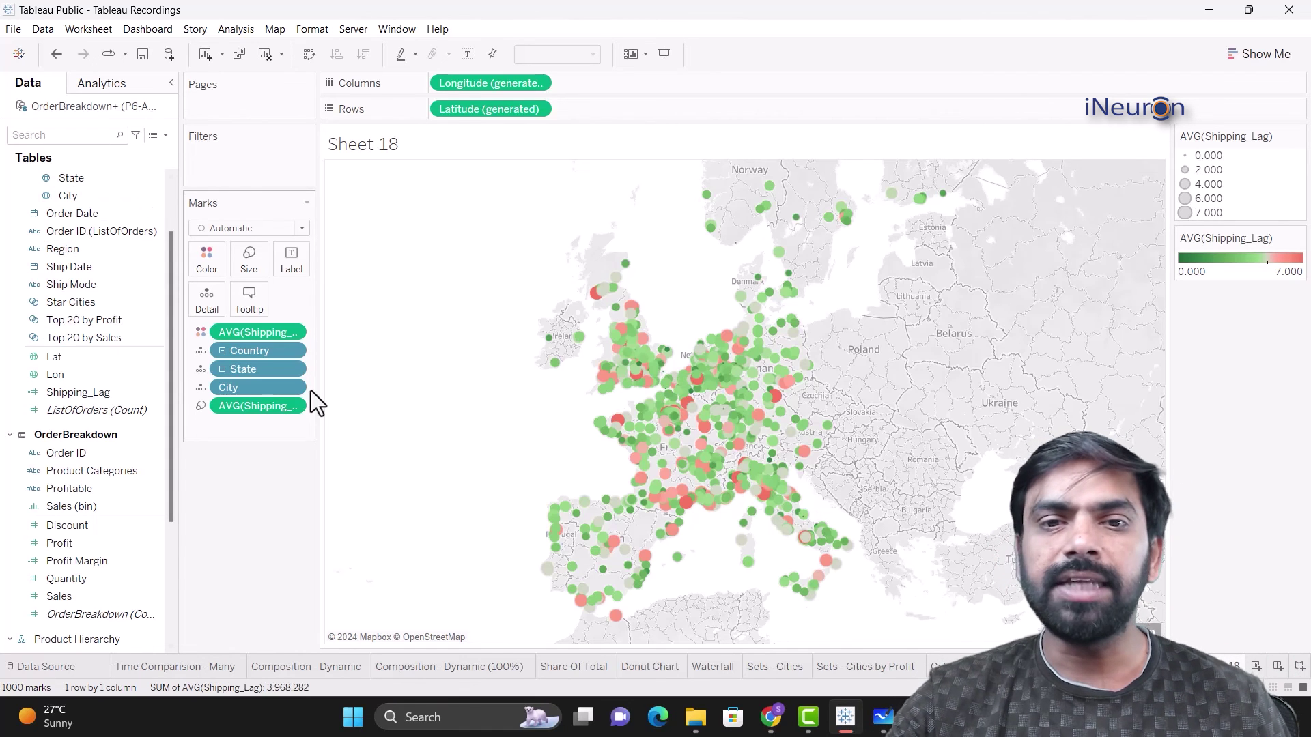
Turn Sheet 18 into a symbol map sized by AVG(Shipping_Lag), coloured by SUM(Shipping_Lag)
click(1263, 54)
click(1217, 144)
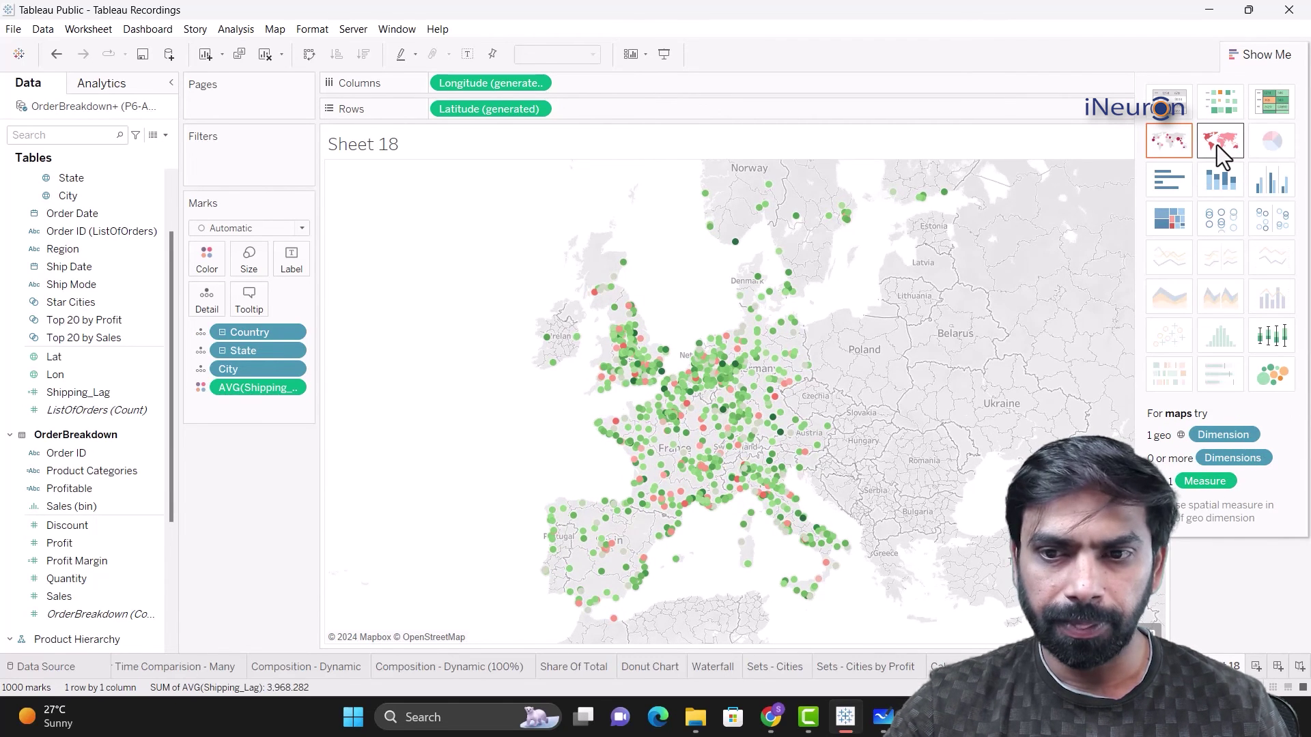
click(1169, 140)
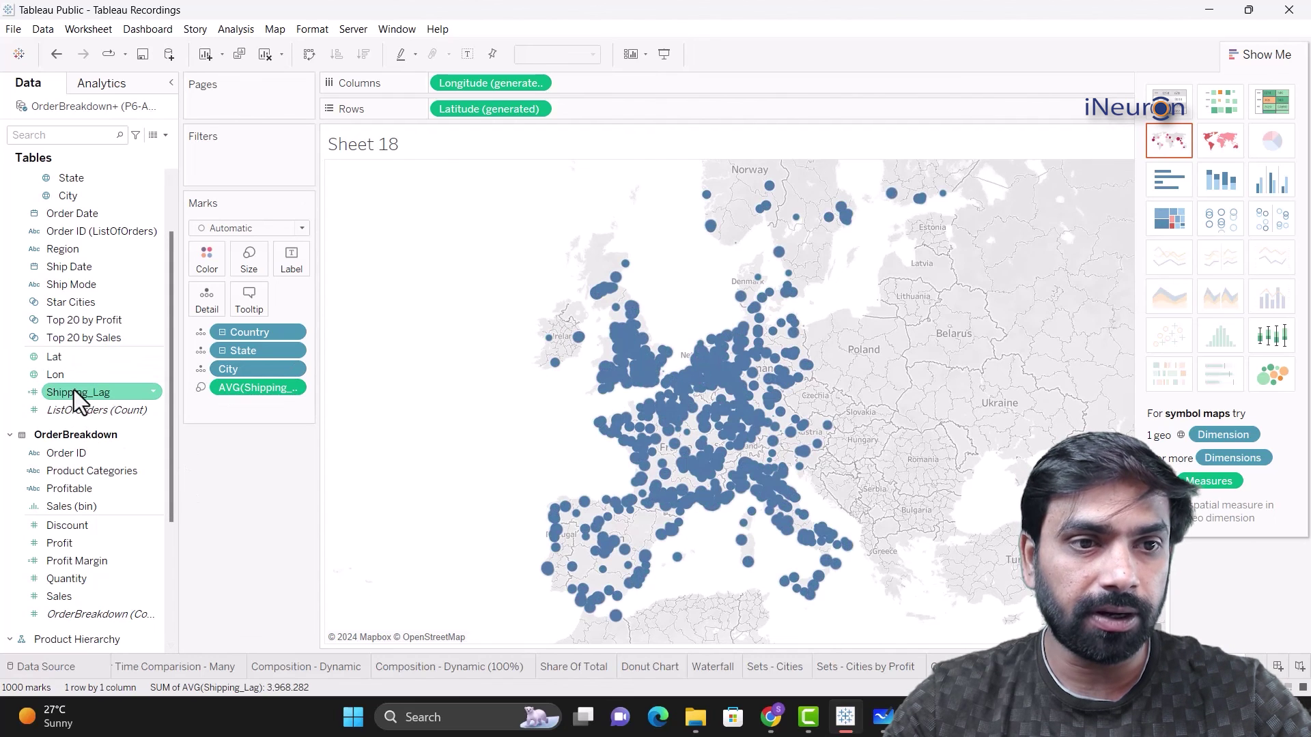
drag(73, 392, 201, 261)
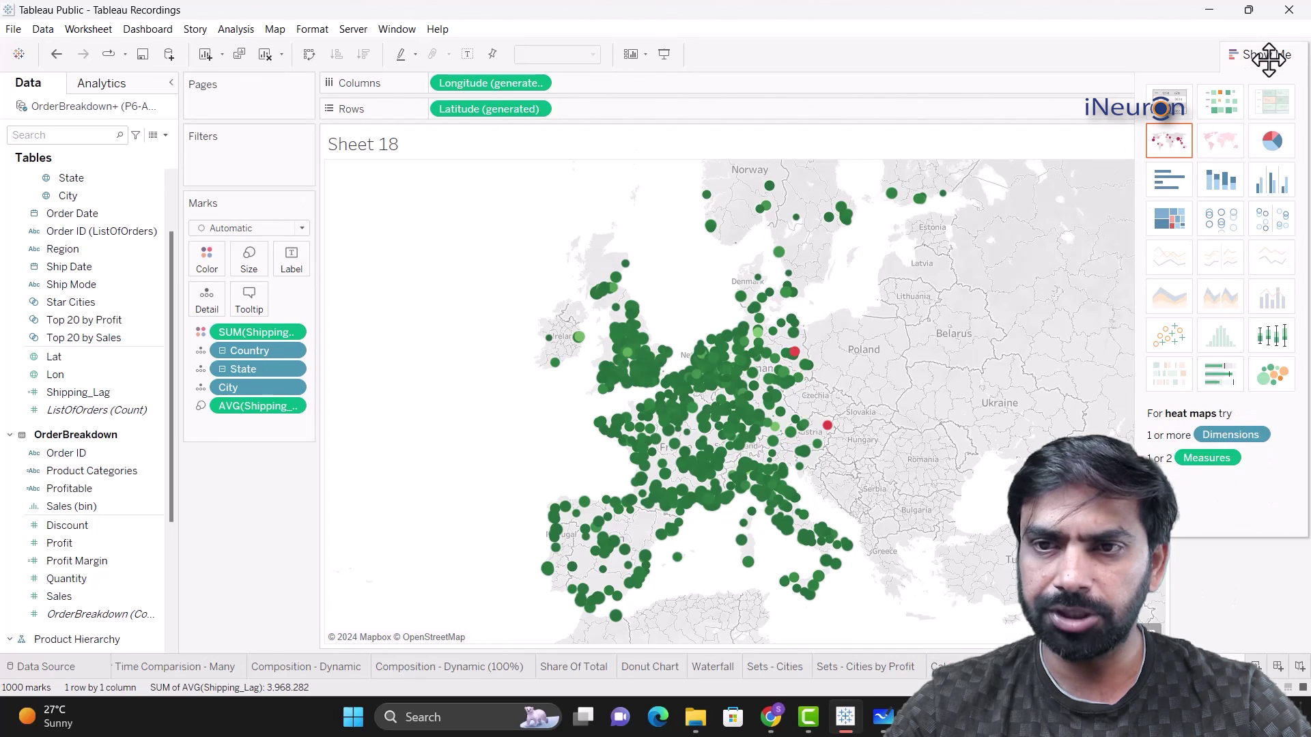
Close Show Me and hide the size legend card
click(1268, 56)
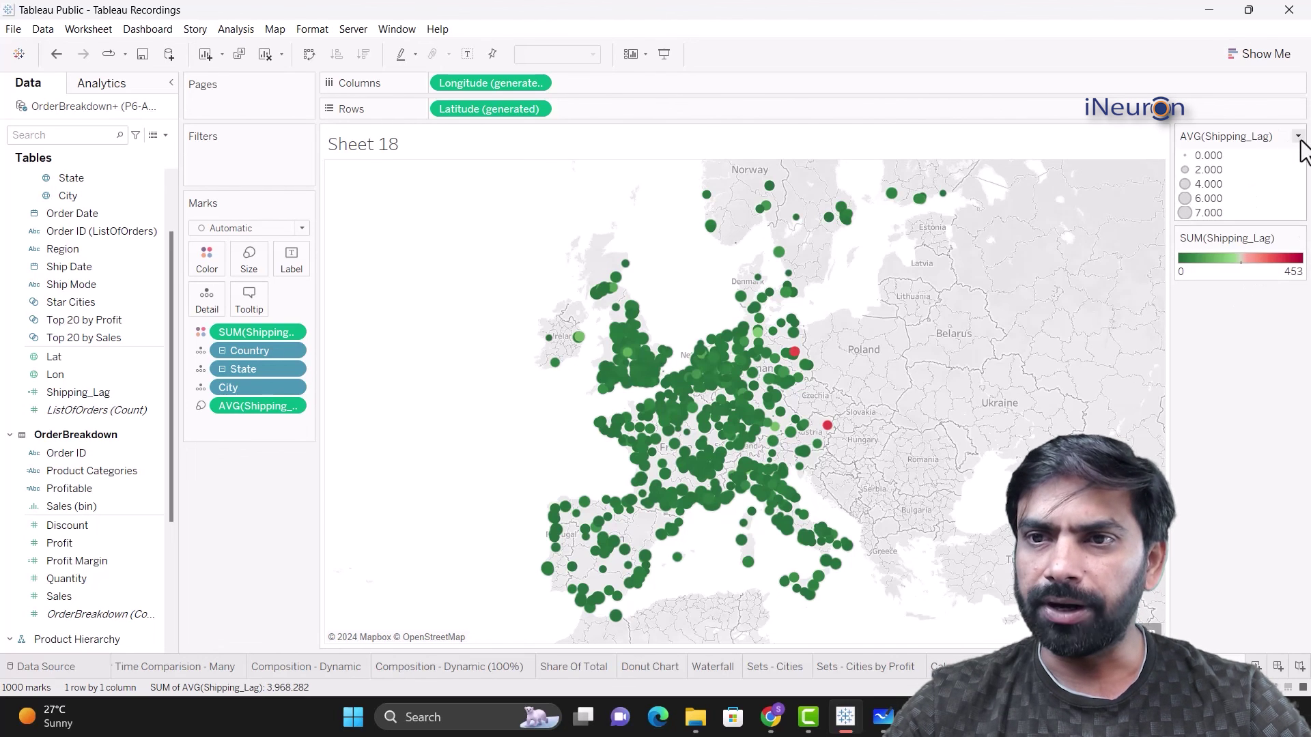
click(1299, 137)
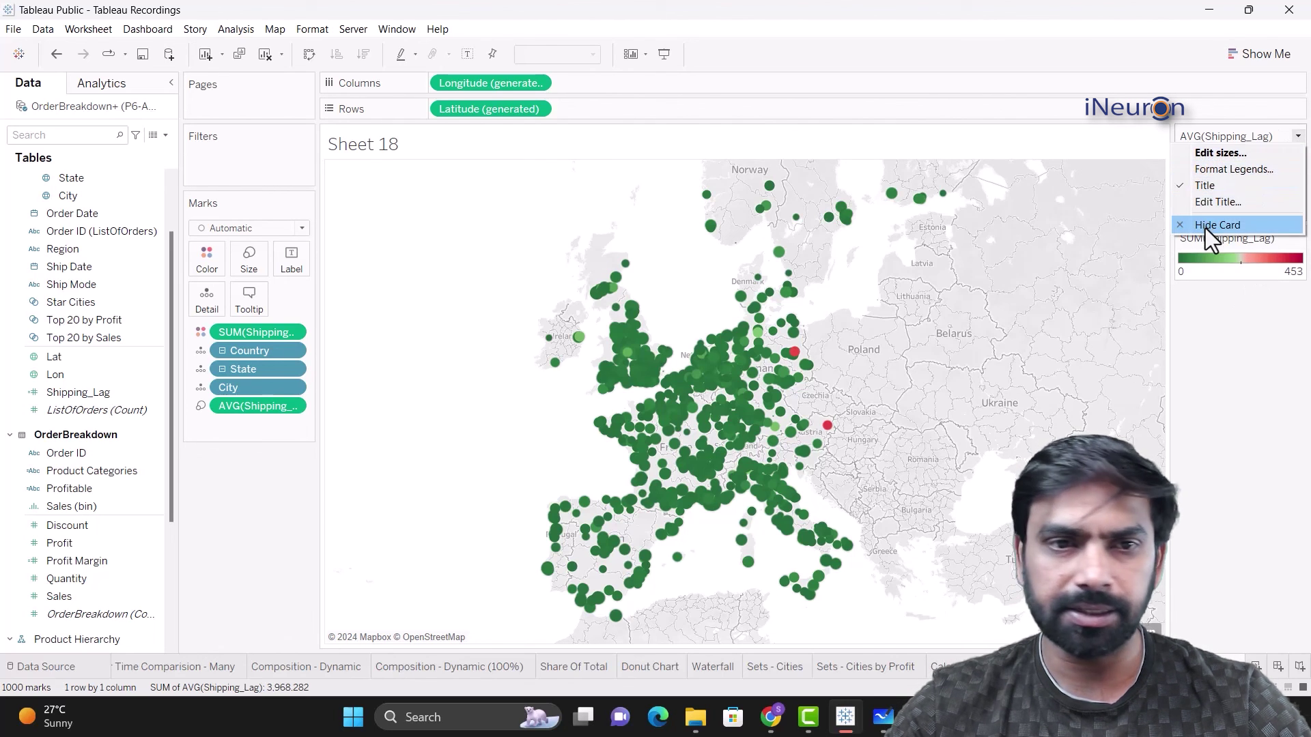
click(1207, 227)
Change the colour measure to average Shipping_Lag and hide the colour legend
click(292, 332)
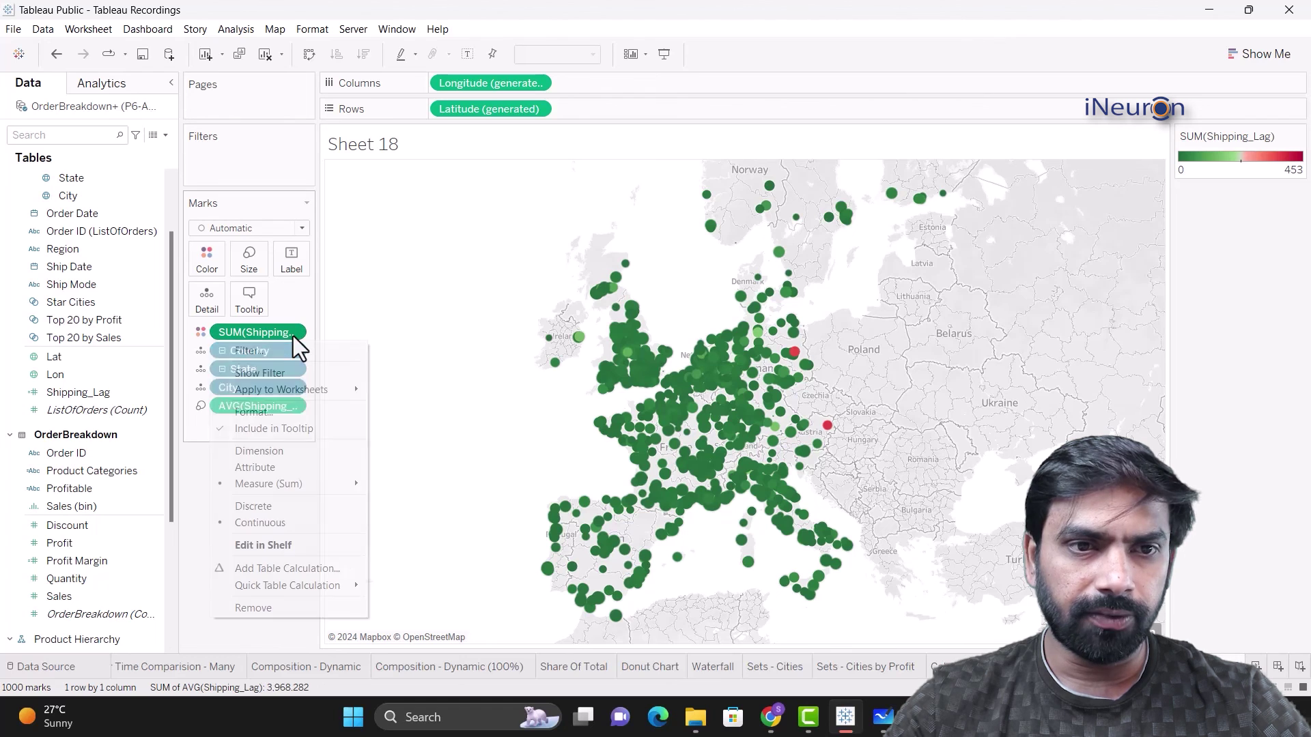
mouse_move(366, 484)
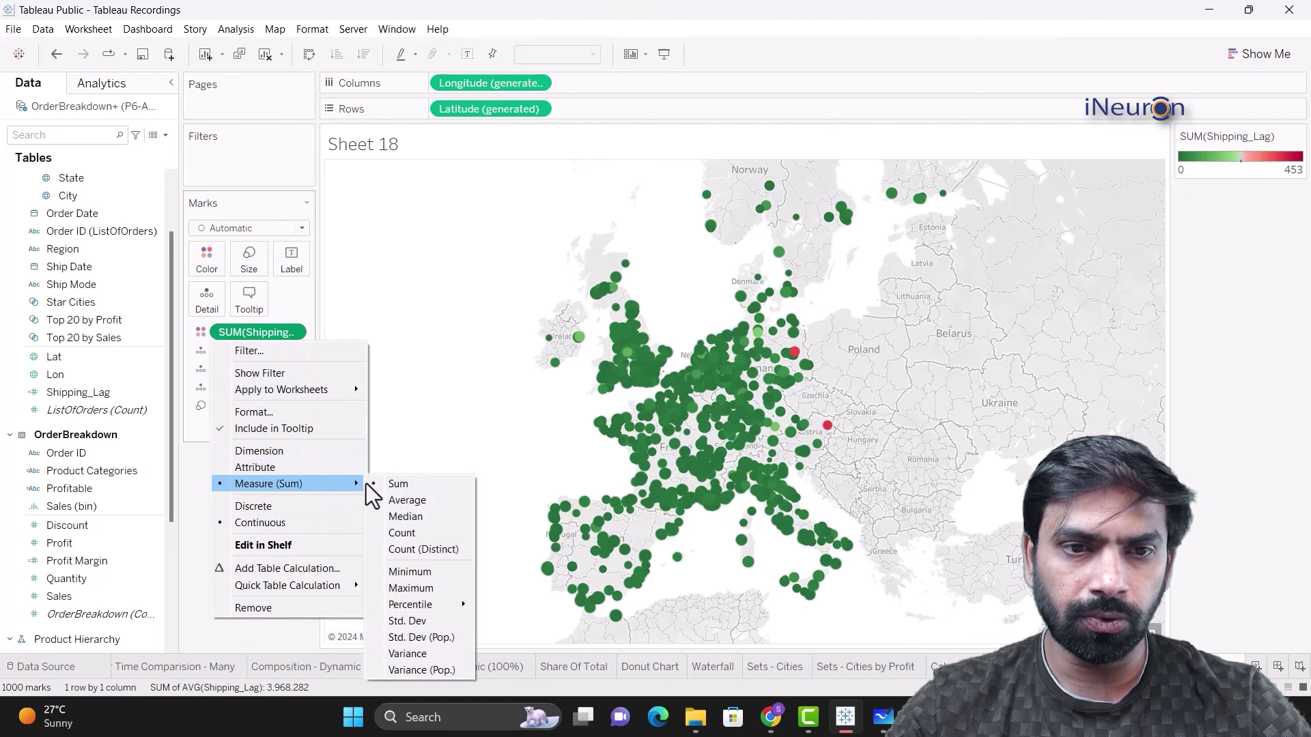
click(408, 501)
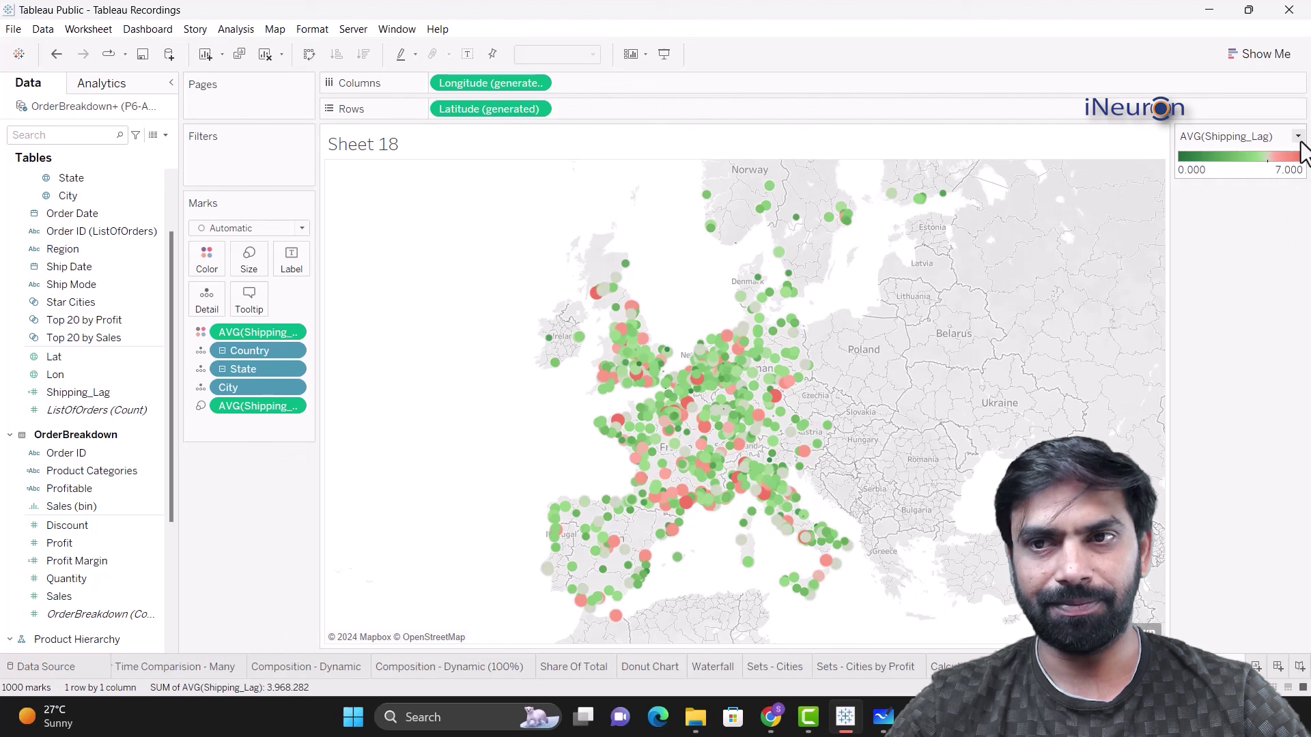
click(1206, 226)
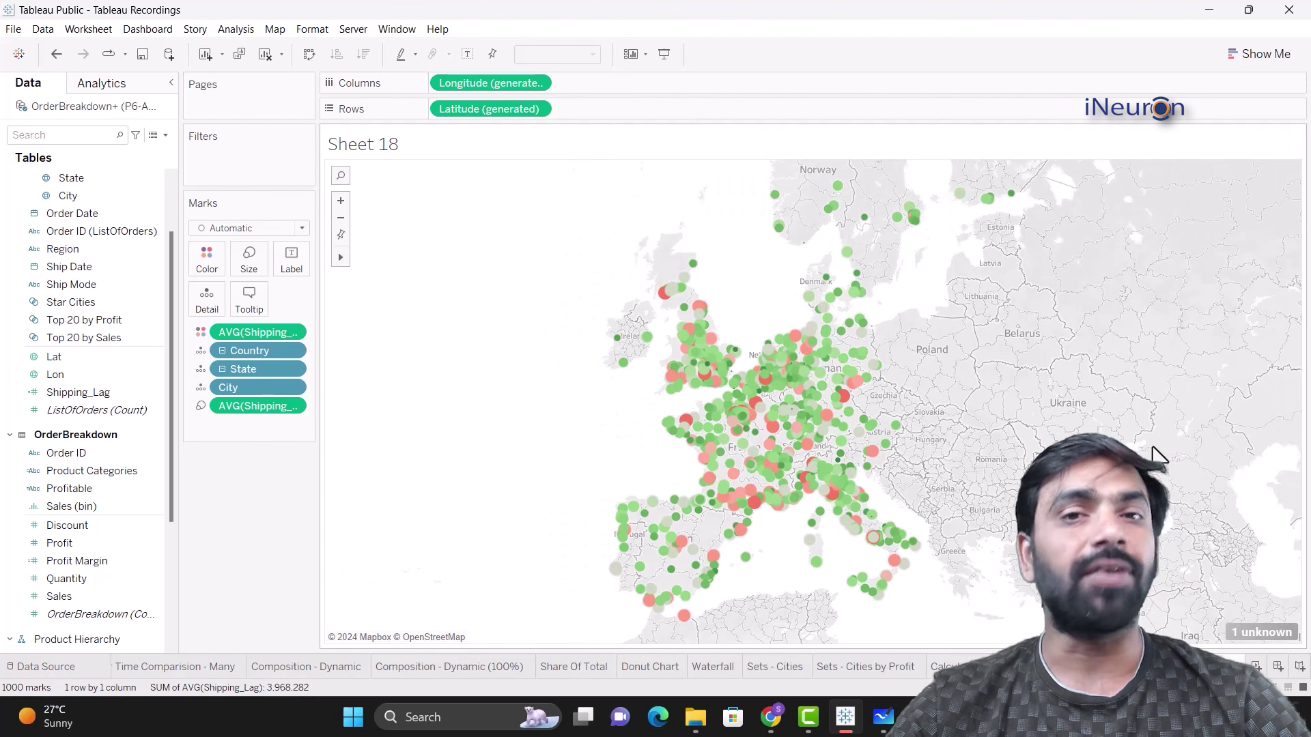